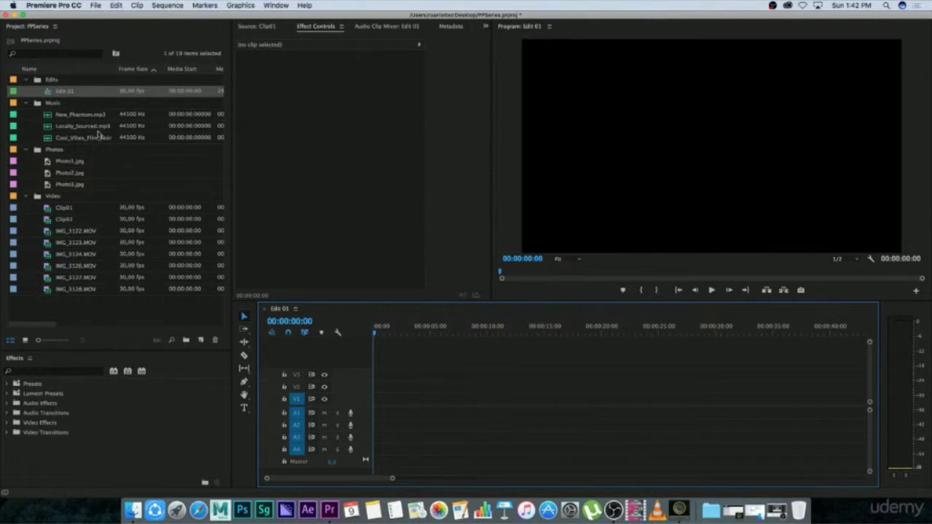
Place Clip01 on track V1 of the Edit 01 sequence and shift it to start at about 15 seconds.
mouse_move(376, 335)
left_mouse_down()
mouse_move(397, 330)
mouse_move(370, 331)
left_mouse_up()
left_click_drag(46, 209, 486, 400)
left_click_drag(391, 332, 505, 325)
left_click_drag(451, 402, 603, 402)
Play and scrub through Clip01 in the sequence to review its footage.
key("space")
mouse_move(595, 332)
left_mouse_down()
mouse_move(560, 331)
mouse_move(585, 329)
left_mouse_up()
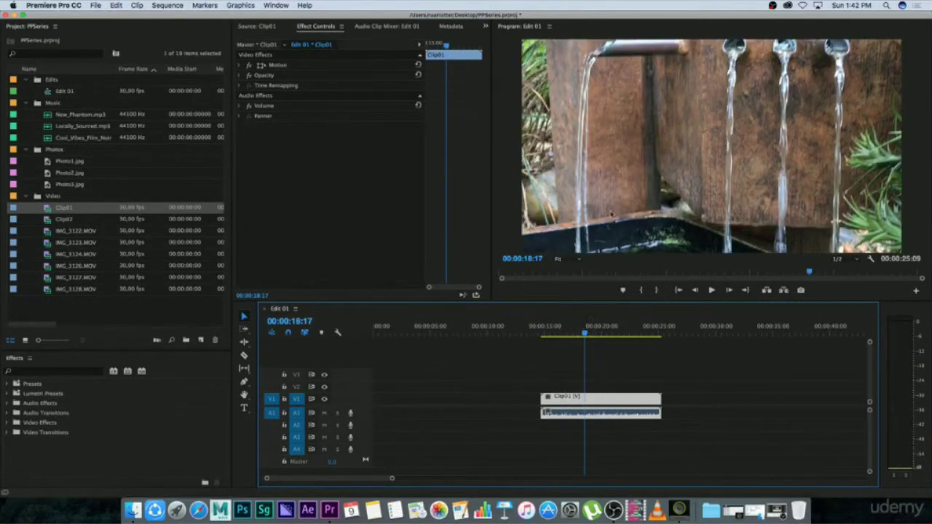
mouse_move(586, 333)
left_mouse_down()
mouse_move(634, 332)
mouse_move(568, 333)
left_mouse_up()
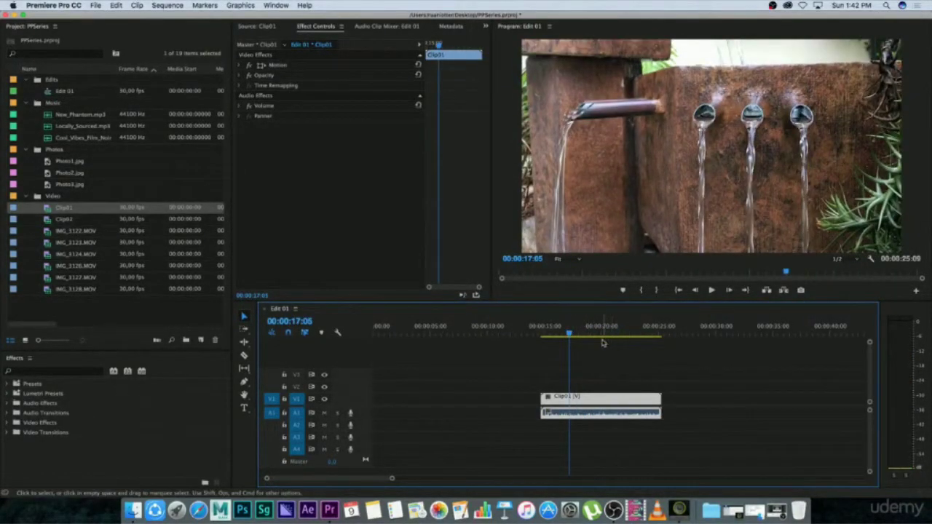
key("space")
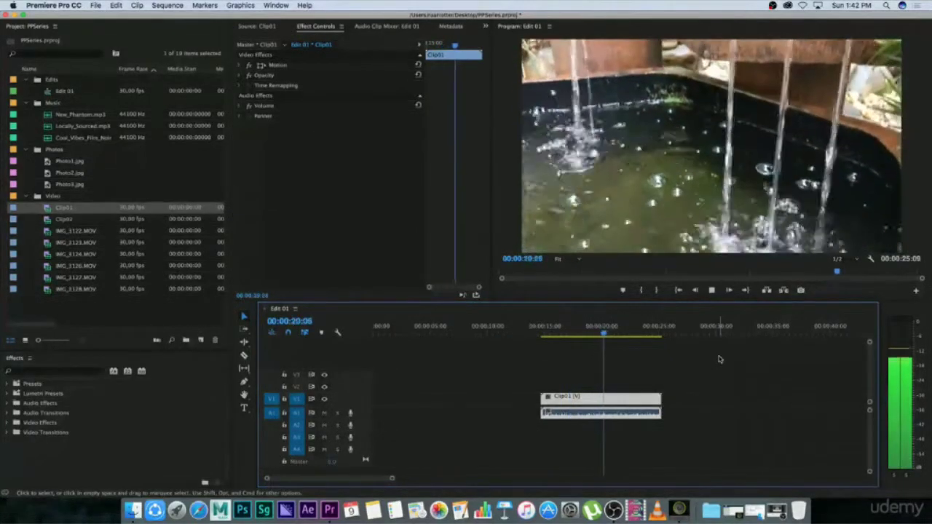
key("space")
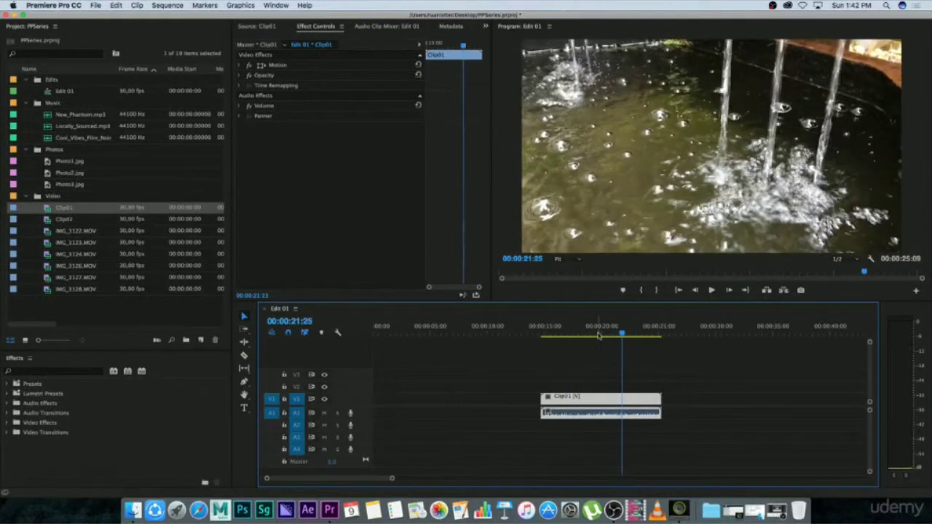
Move Clip01 to the start of the sequence and place Clip02 directly against its end on V1.
left_click_drag(596, 399, 432, 405)
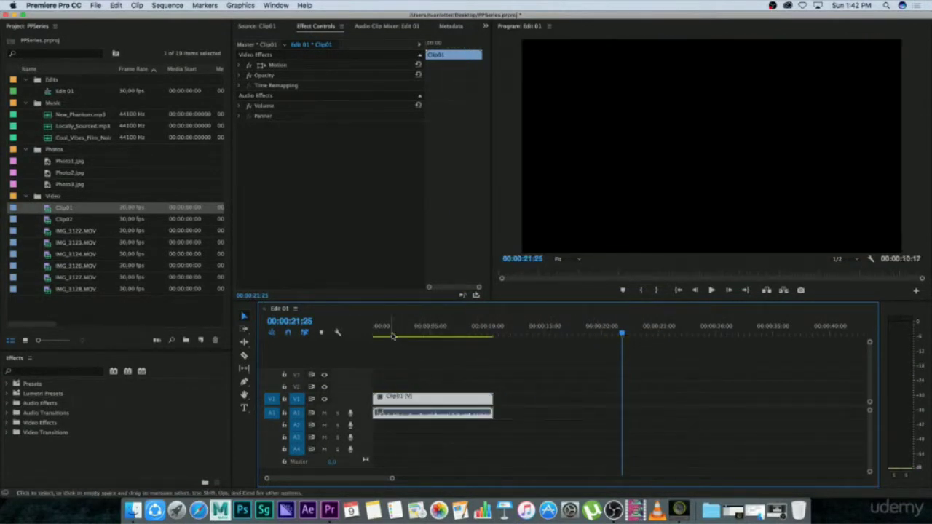
key("Home")
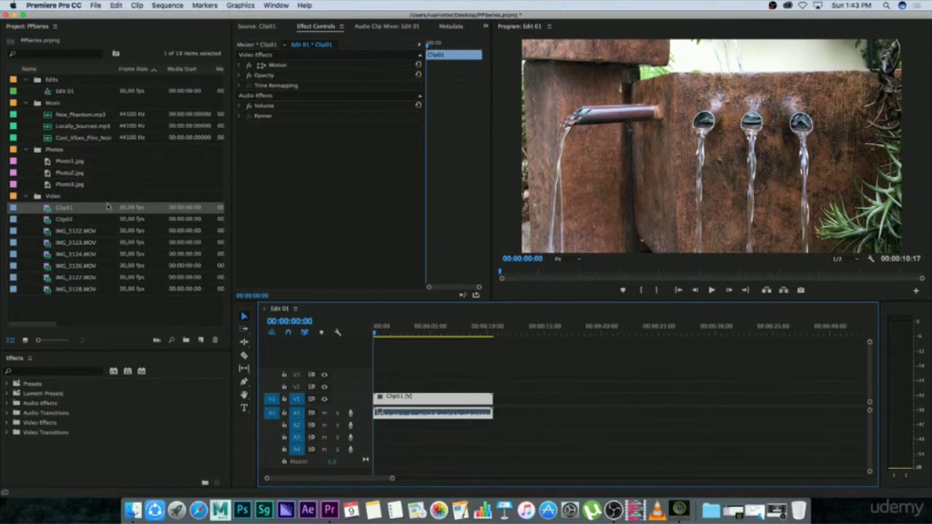
left_click_drag(46, 220, 546, 374)
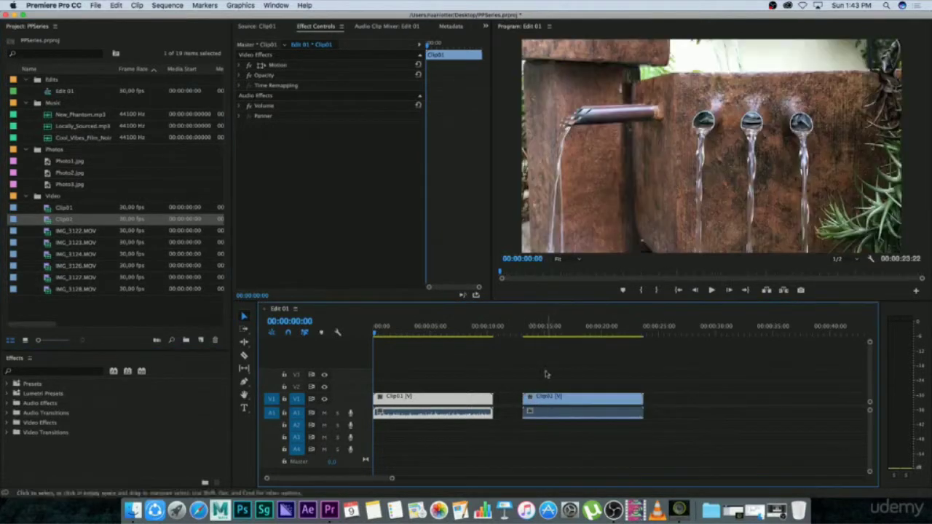
left_click_drag(509, 331, 575, 331)
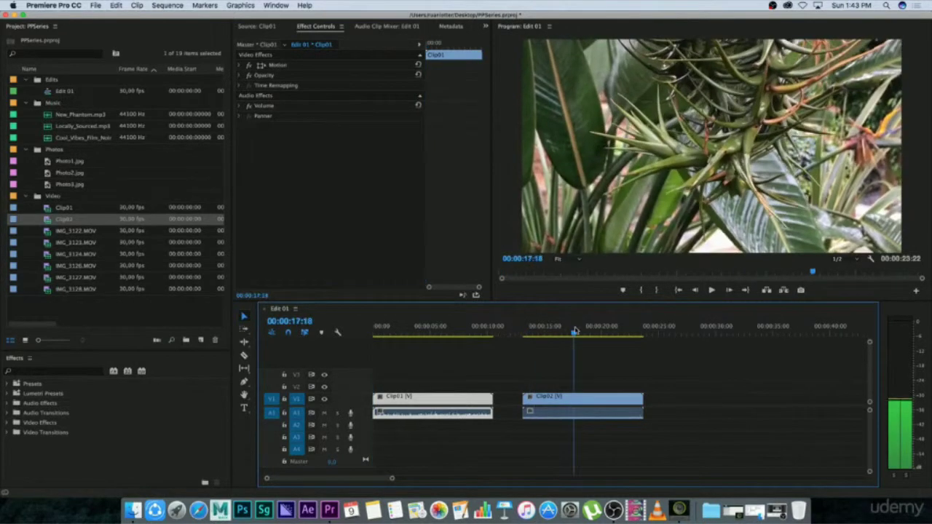
left_click_drag(552, 402, 632, 402)
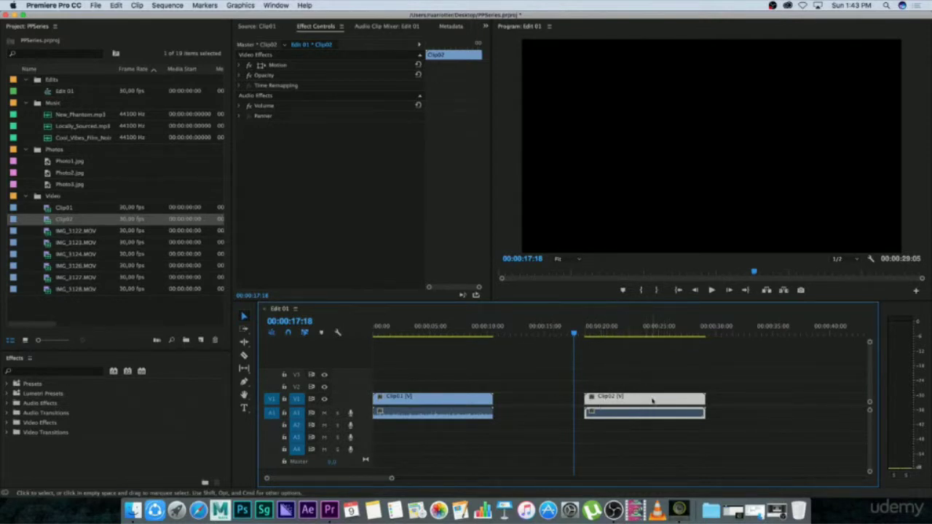
left_click_drag(624, 401, 550, 402)
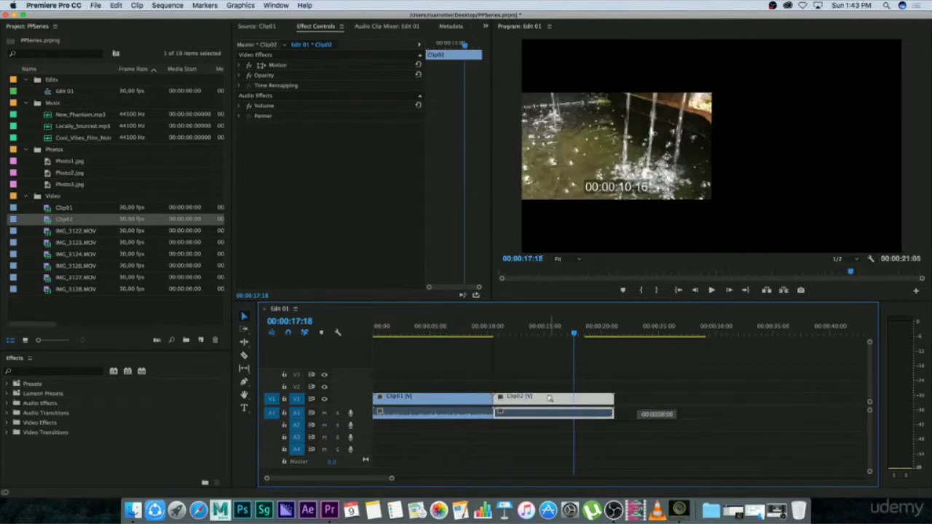
Play the sequence across the cut between Clip01 and Clip02.
left_click(483, 329)
left_click_drag(484, 332, 481, 333)
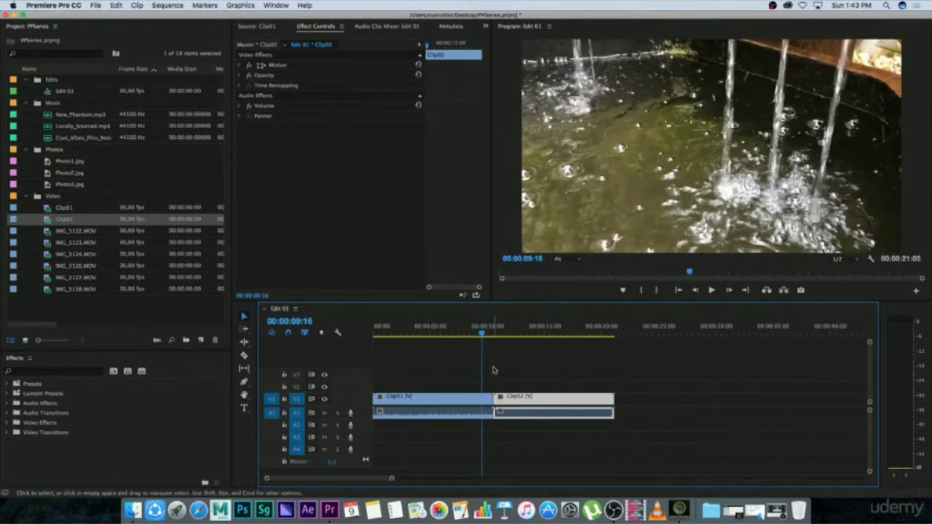
key("space")
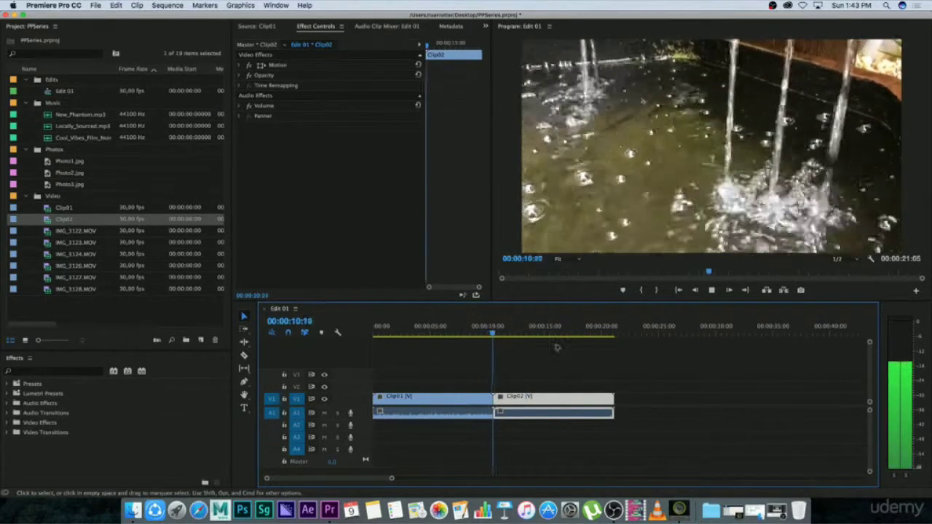
key("space")
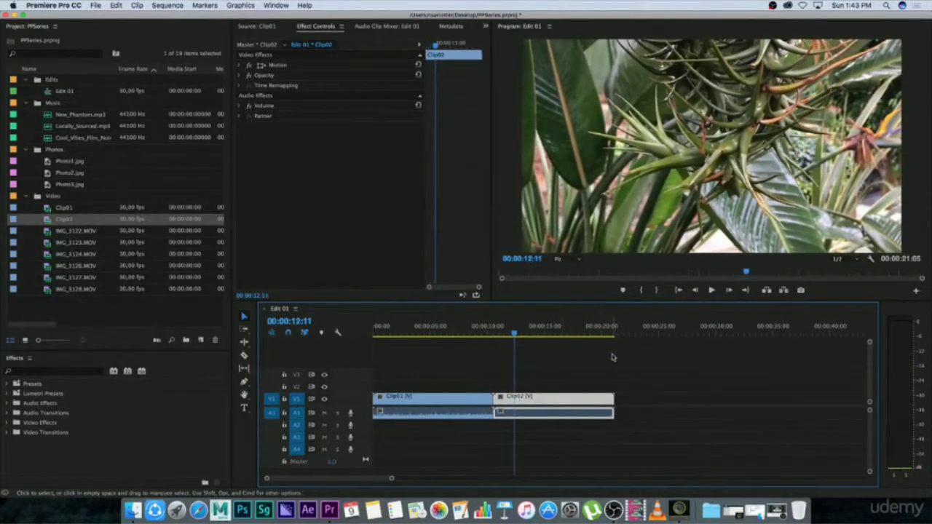
Add IMG_3122.MOV directly after Clip02 on V1 and play across the cut between them.
left_click(49, 233)
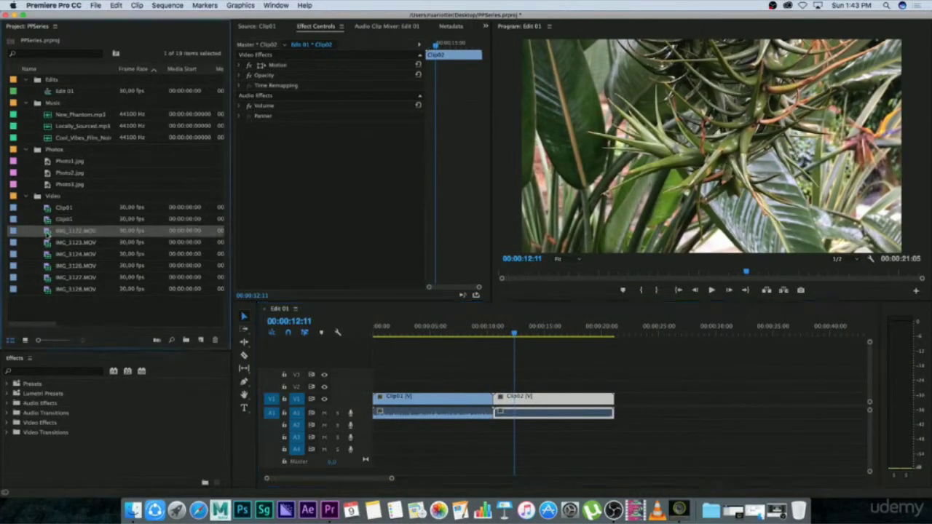
left_click_drag(406, 254, 623, 399)
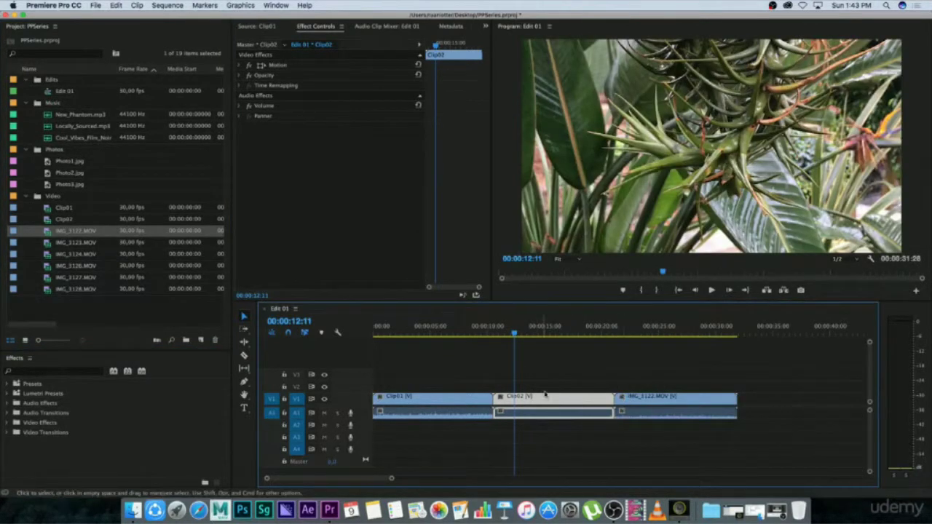
left_click_drag(607, 332, 609, 333)
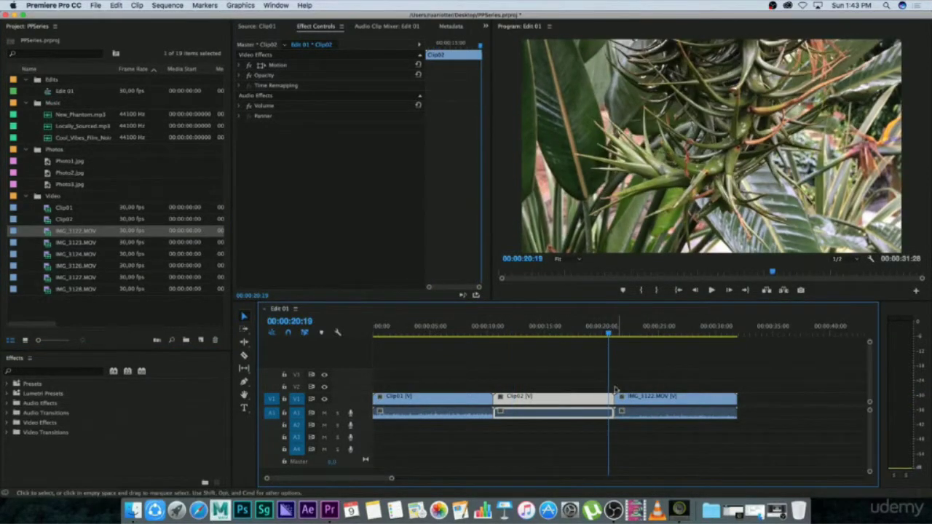
key("space")
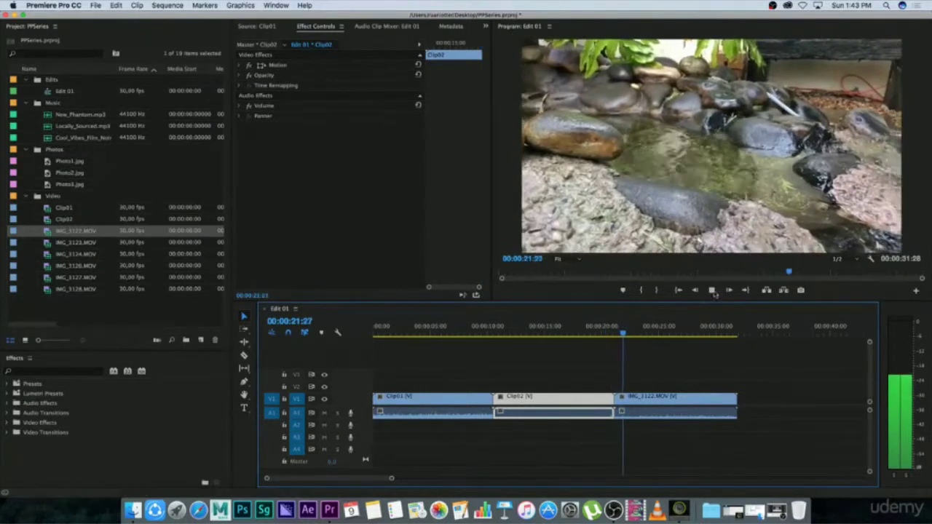
key("space")
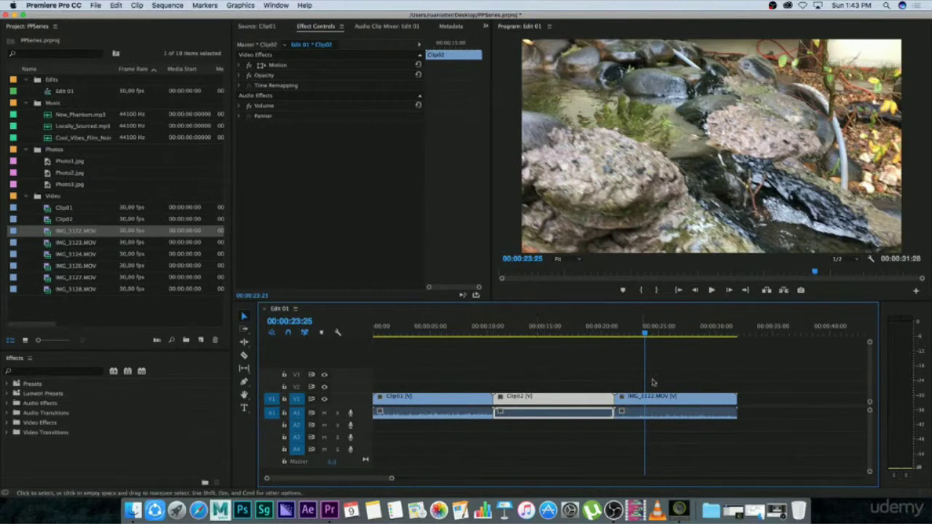
Delete all three clips from the Edit 01 sequence.
left_click_drag(682, 370, 446, 432)
key("Delete")
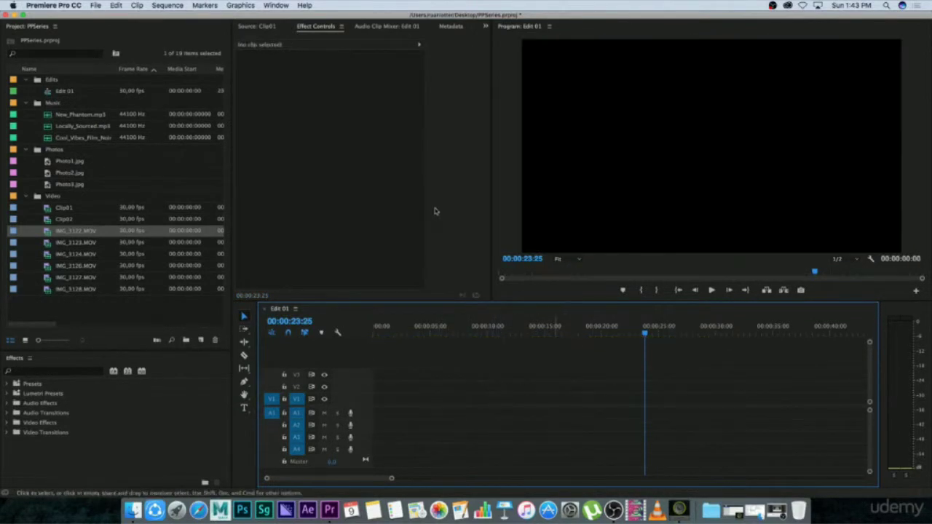
Load Clip01 into the Source Monitor and widen that monitor against the Program Monitor.
double_click(48, 210)
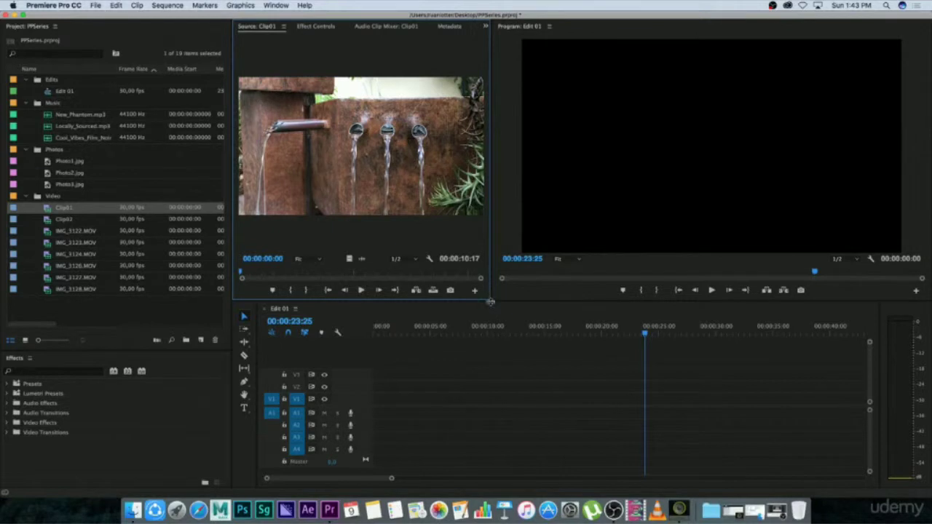
left_click_drag(490, 300, 548, 308)
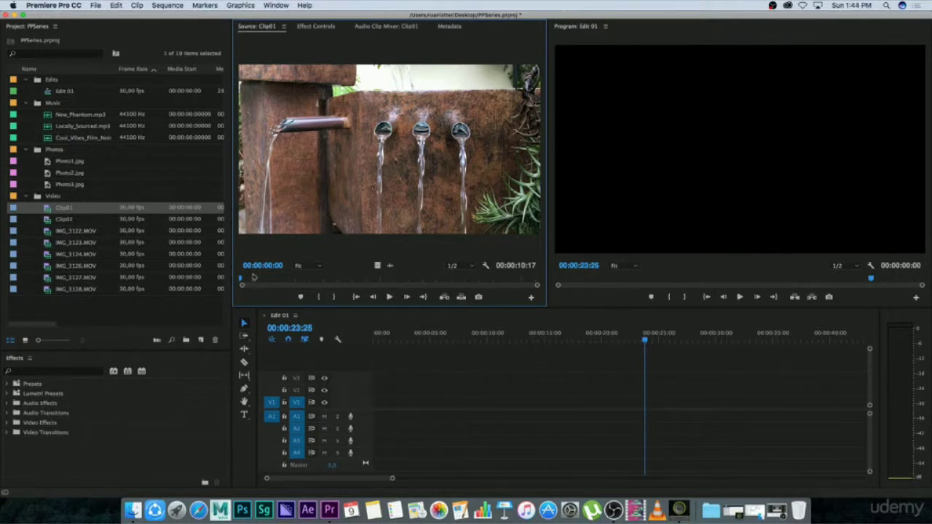
Scrub and play Clip01 in the Source Monitor to find the section worth using.
left_click_drag(246, 280, 274, 279)
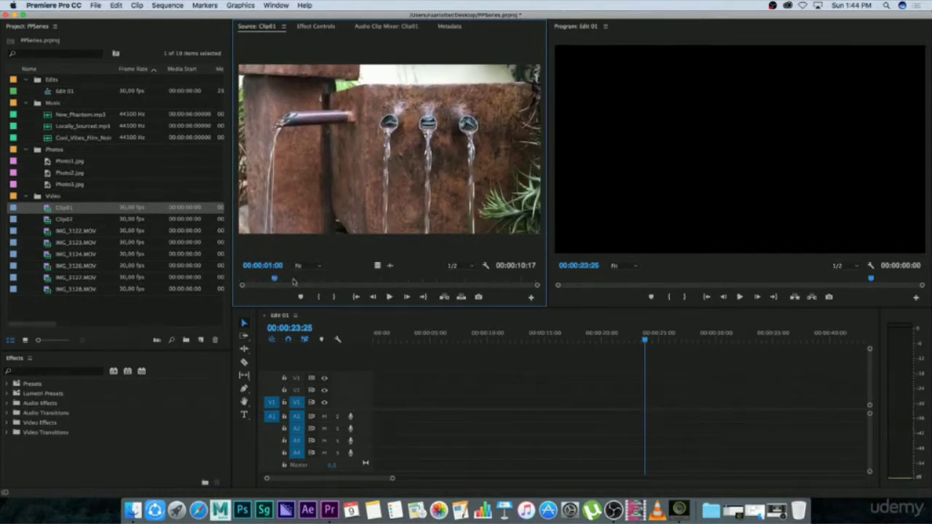
left_click(389, 297)
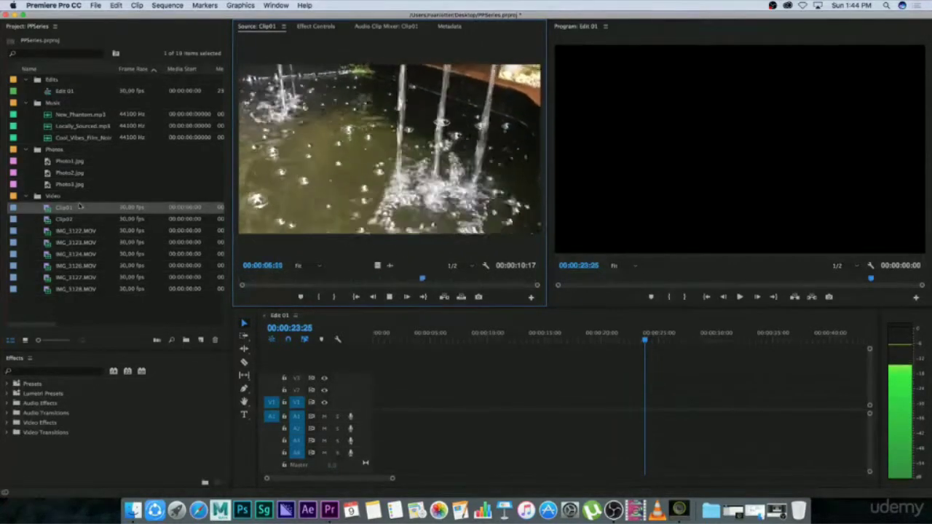
left_click(388, 297)
Mark an In point at 00:00:03:18 and an Out point at 00:00:06:15 on Clip01 in the Source Monitor.
left_click_drag(446, 282, 330, 278)
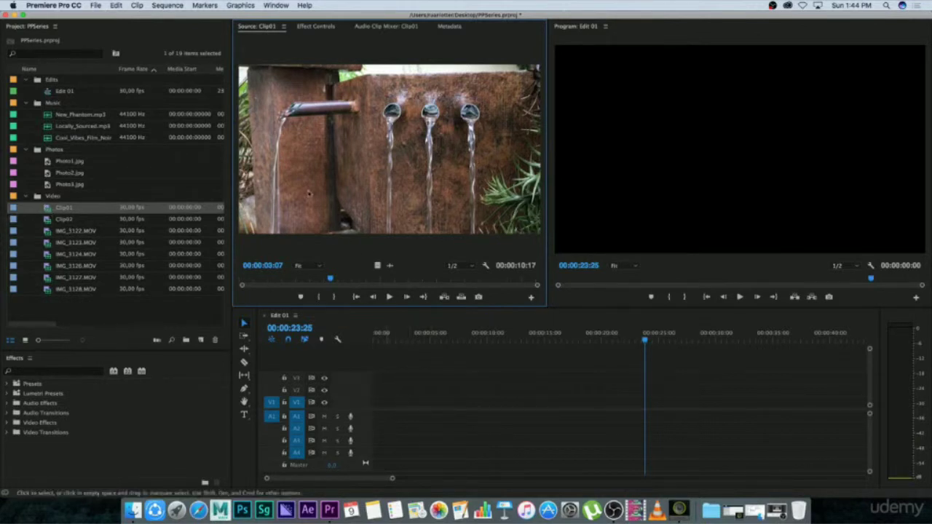
mouse_move(334, 279)
left_mouse_down()
mouse_move(324, 278)
mouse_move(375, 271)
mouse_move(328, 272)
mouse_move(342, 272)
left_mouse_up()
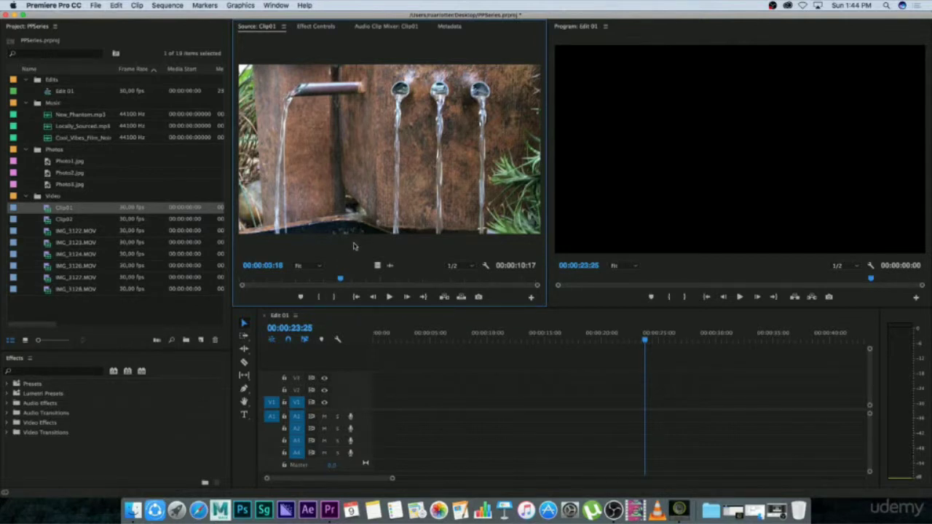
key("i")
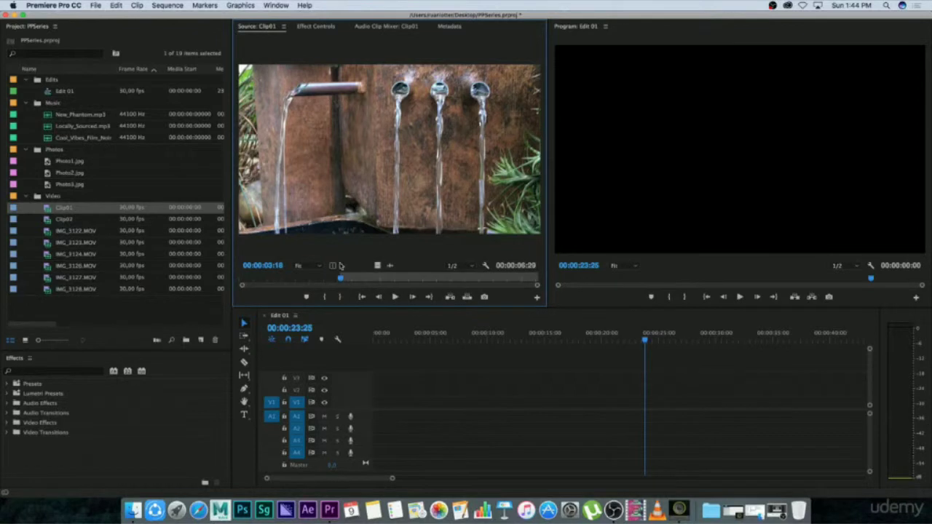
left_click_drag(339, 280, 423, 280)
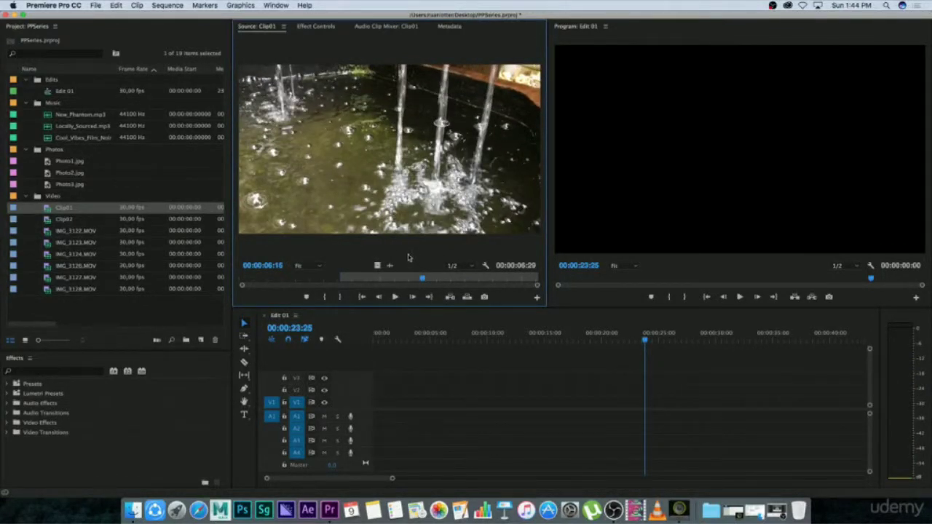
key("o")
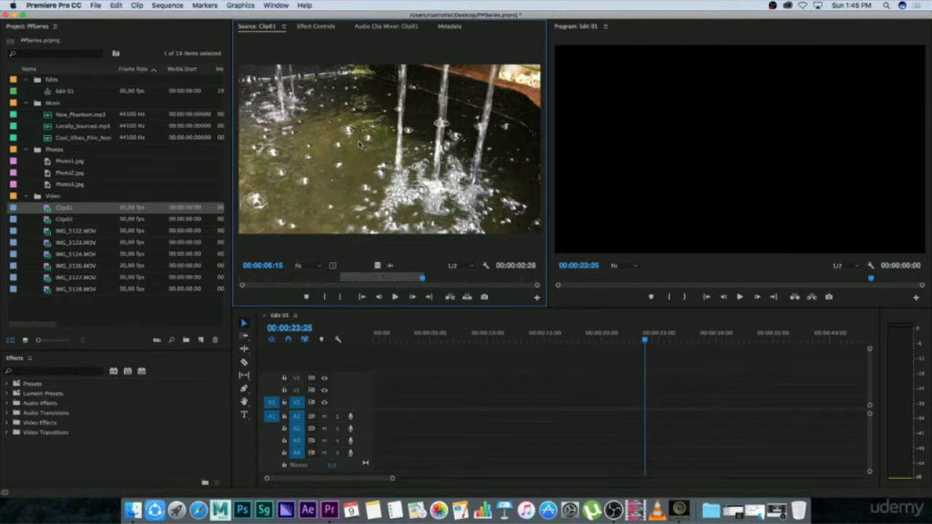
Place the marked section of Clip01 on V1 at about 00:00:07:18 and scrub through it.
left_click_drag(449, 328, 466, 402)
left_click(460, 337)
mouse_move(460, 337)
left_mouse_down()
mouse_move(499, 332)
mouse_move(471, 334)
left_mouse_up()
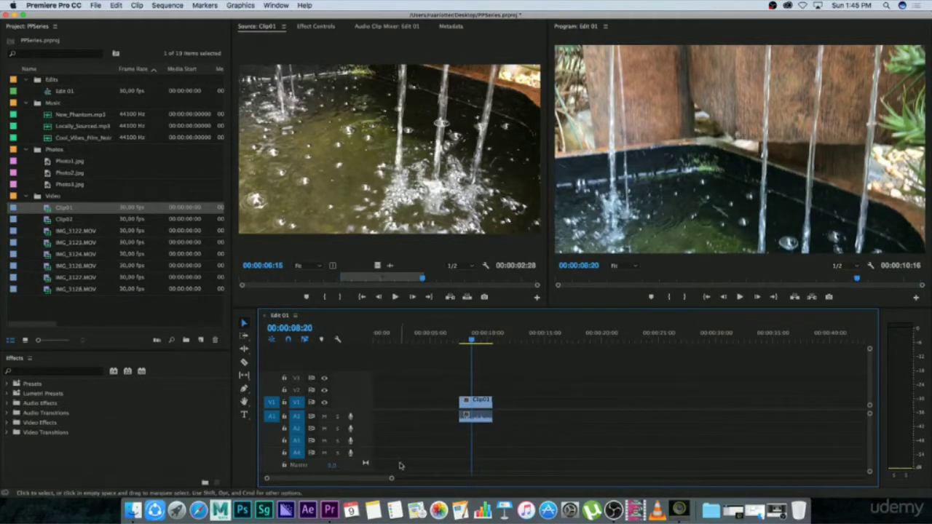
Extend both ends of Clip01 on V1 to its full source length, from about 00:00:04:00 to 00:00:14:17, and check the restored footage.
mouse_move(391, 479)
left_mouse_down()
mouse_move(364, 478)
mouse_move(397, 479)
left_mouse_up()
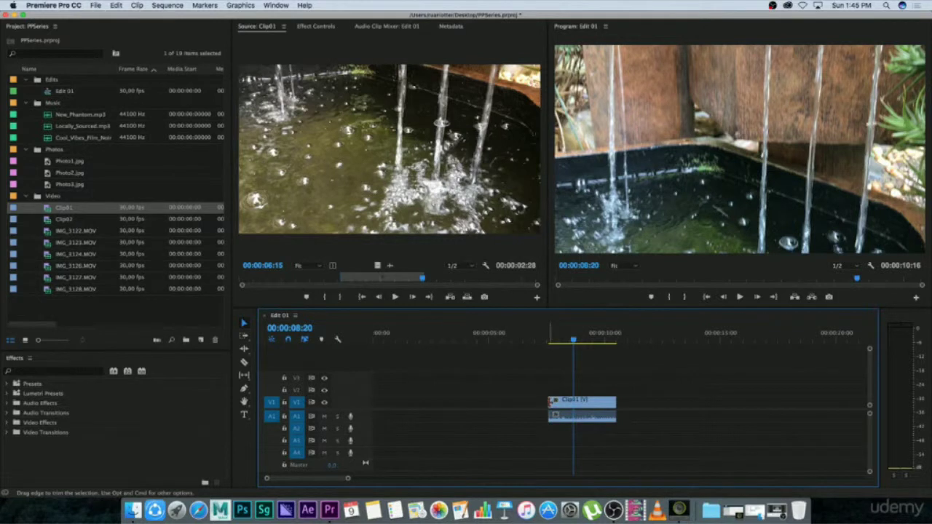
left_click_drag(551, 401, 464, 401)
left_click_drag(616, 401, 709, 401)
left_click(473, 334)
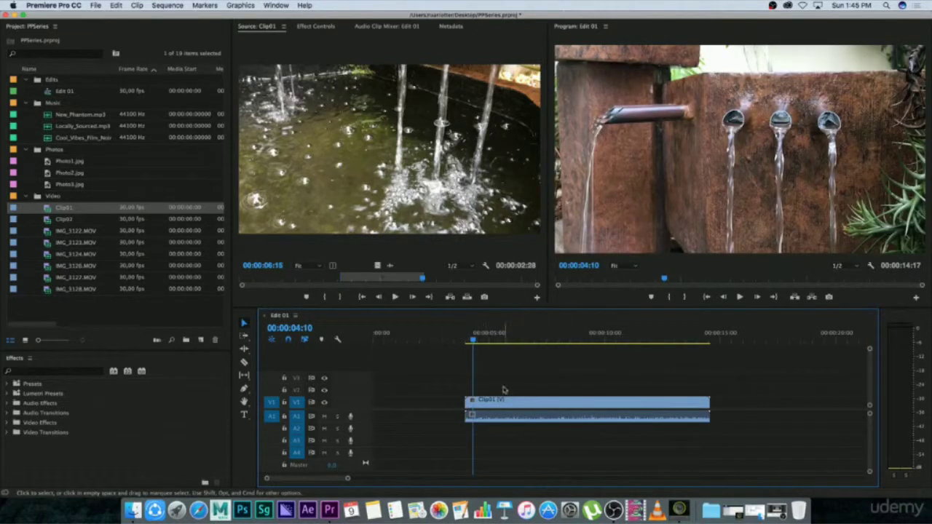
left_click_drag(476, 340, 537, 340)
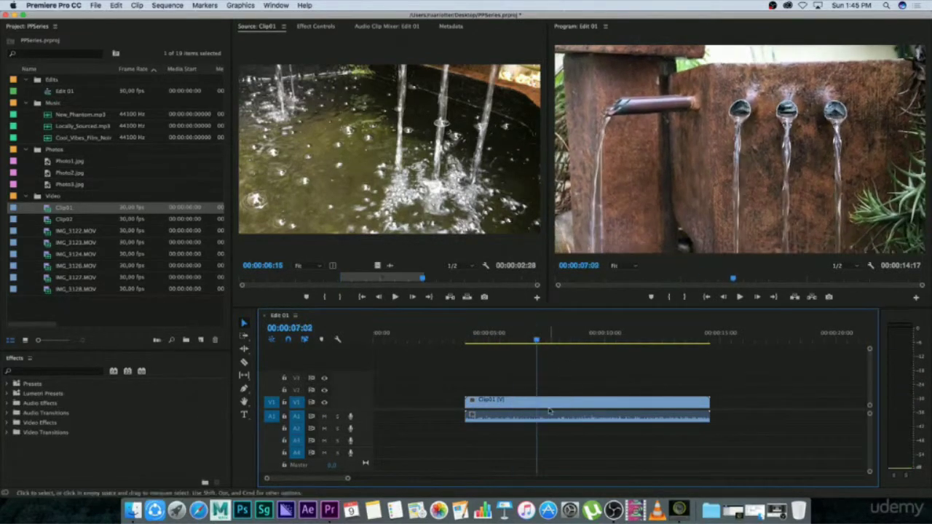
Move Clip01 earlier on V1 so that it starts about 2 seconds into the sequence.
left_click(546, 406)
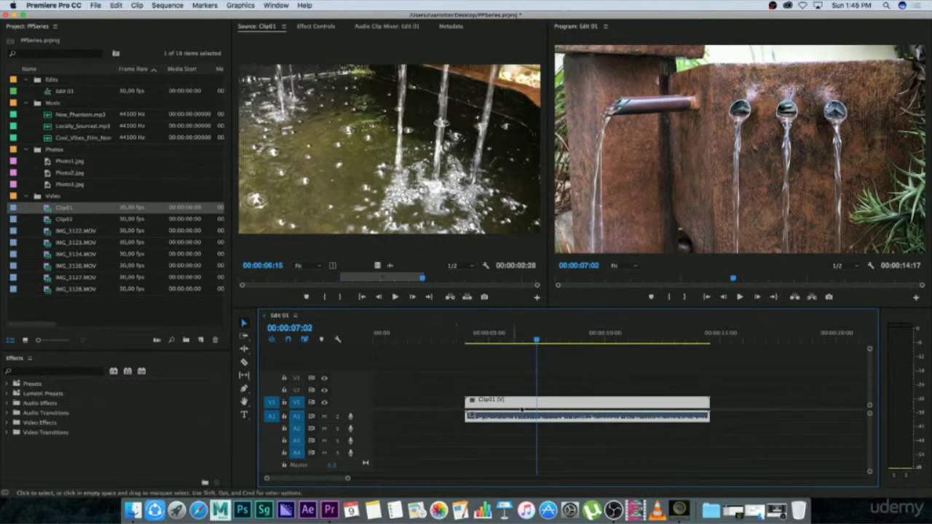
left_click(479, 386)
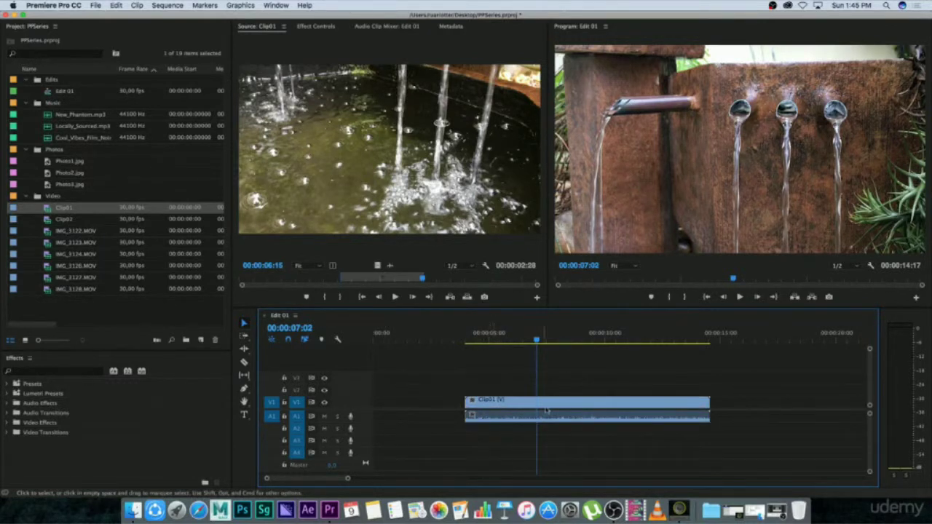
left_click_drag(560, 405, 495, 403)
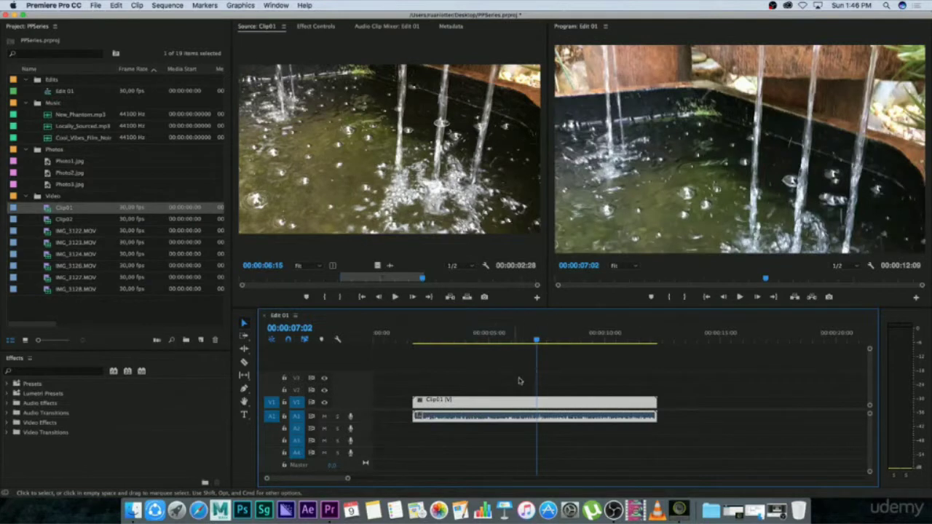
Unlink the video and audio of Clip01 in the sequence and deselect the clip.
right_click(498, 404)
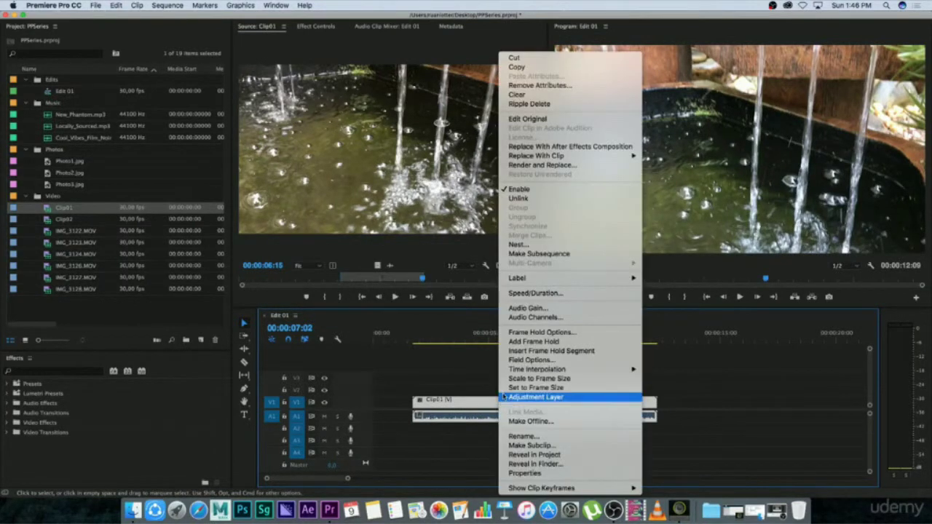
left_click(540, 199)
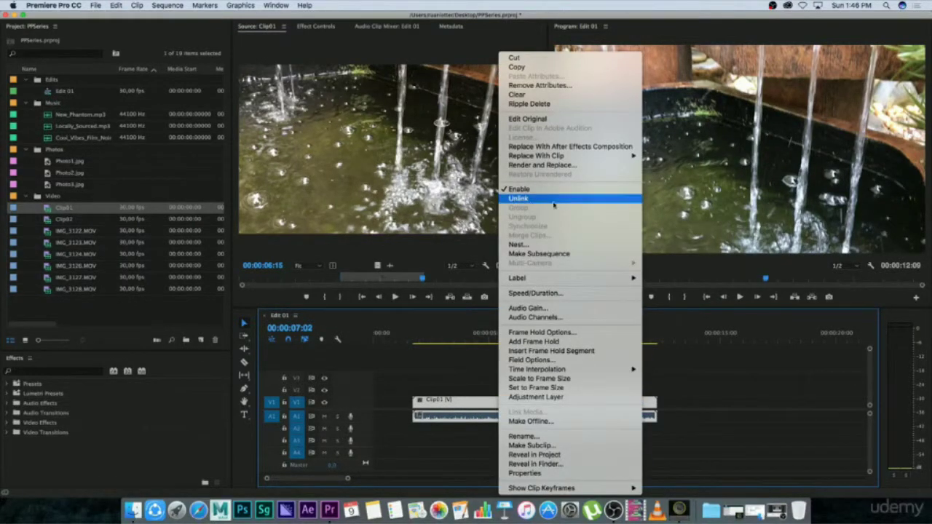
left_click(462, 418)
left_click(502, 435)
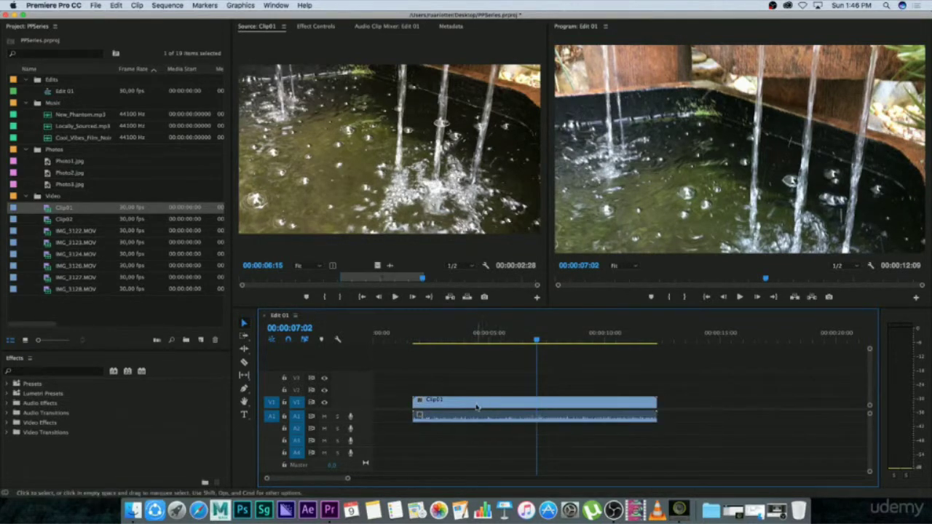
Move the unlinked Clip01 video and audio separately, leaving both starting about 3 seconds into the sequence.
left_click_drag(473, 405, 580, 405)
left_click_drag(520, 427, 495, 404)
double_click(533, 418)
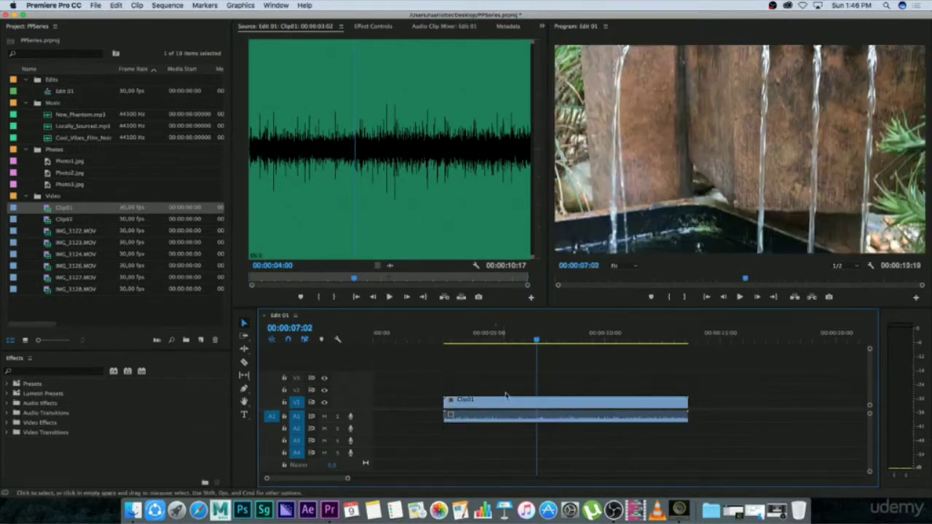
Delete Clip01's unlinked audio from A1, and remove its remaining video from V1 as well.
left_click(493, 418)
left_click(505, 388)
left_click(490, 420)
key("Delete")
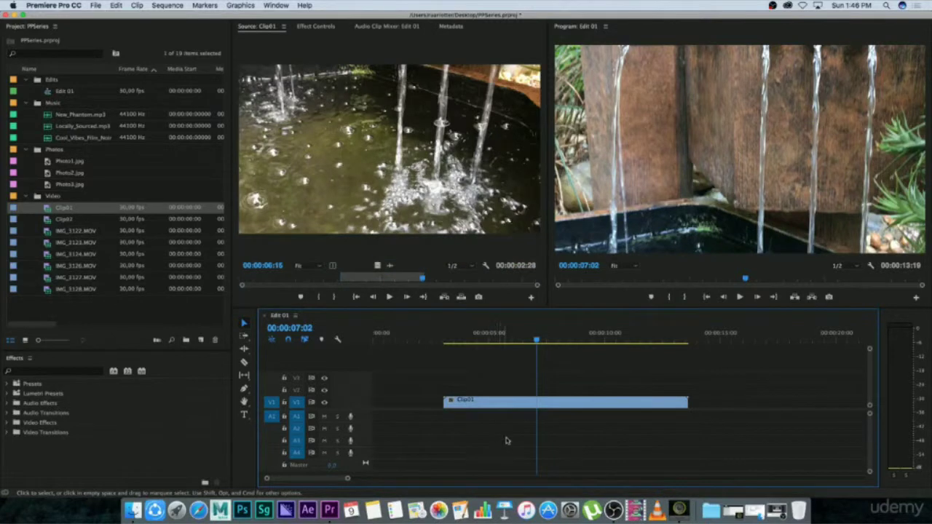
left_click_drag(537, 340, 511, 341)
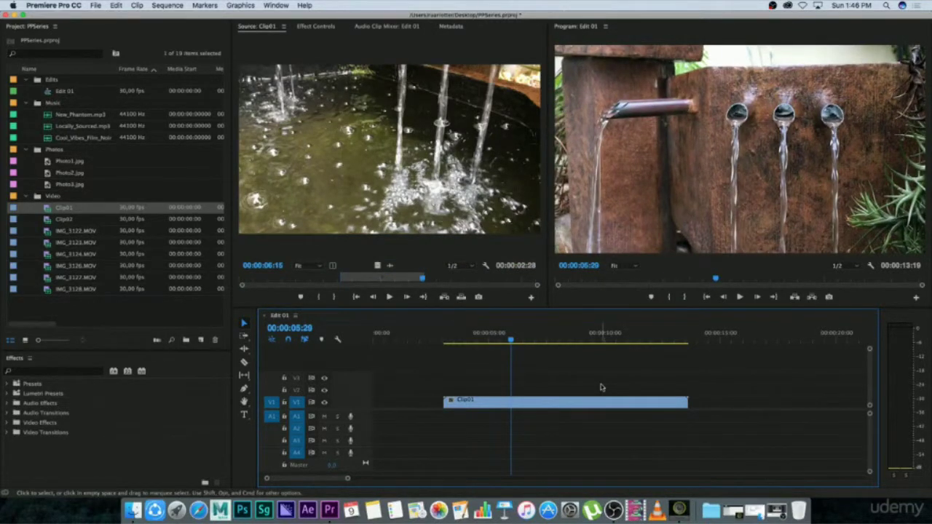
left_click_drag(533, 375, 534, 399)
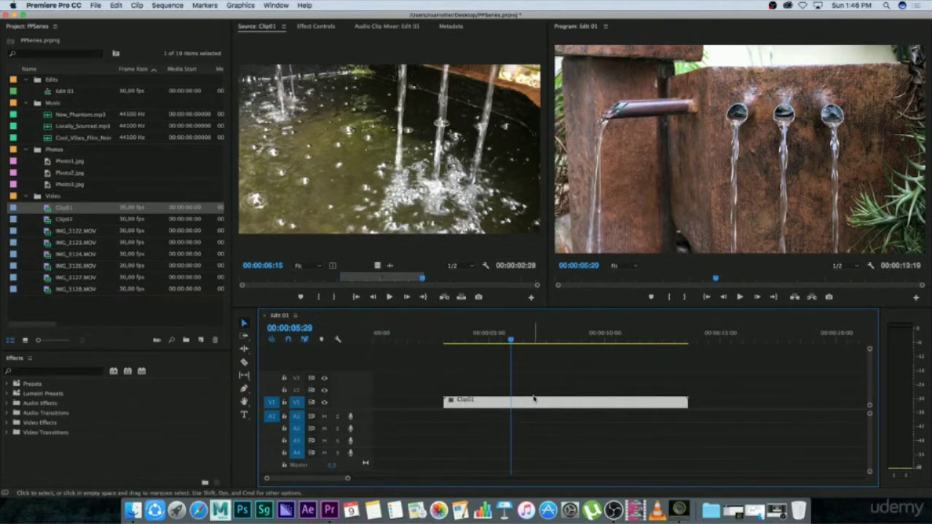
key("Delete")
Place only the video of Clip01's marked section on V1 at about 00:00:03:20 and only its audio on A1 at about 00:00:08:08.
left_click(47, 209)
left_click(369, 252)
left_click_drag(419, 278, 343, 280)
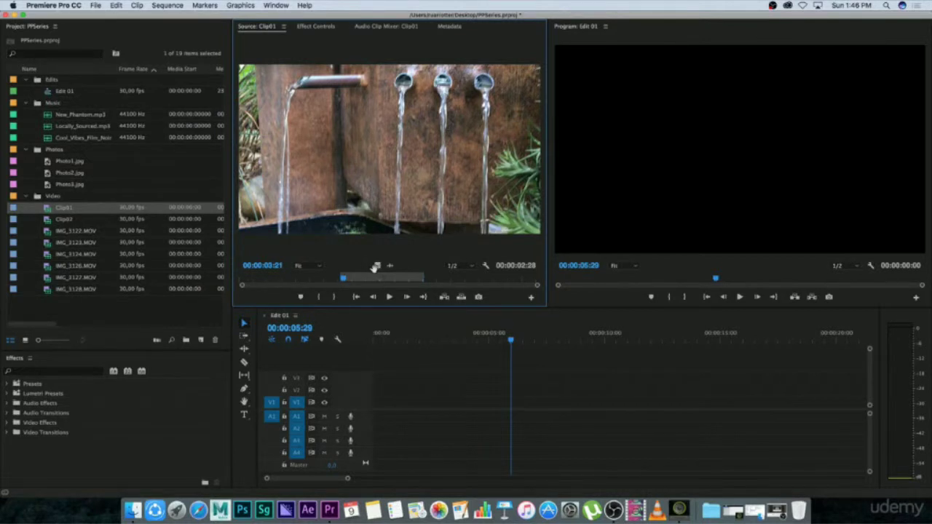
left_click_drag(423, 343, 461, 403)
mouse_move(494, 339)
left_mouse_down()
mouse_move(459, 339)
mouse_move(511, 338)
mouse_move(475, 340)
mouse_move(486, 338)
left_mouse_up()
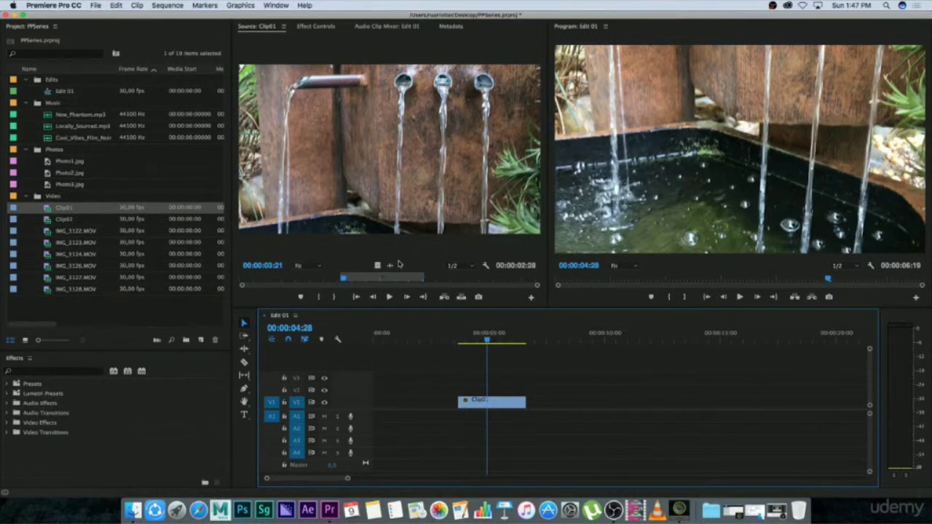
left_click_drag(389, 265, 582, 425)
mouse_move(575, 335)
left_mouse_down()
mouse_move(594, 335)
mouse_move(581, 336)
left_mouse_up()
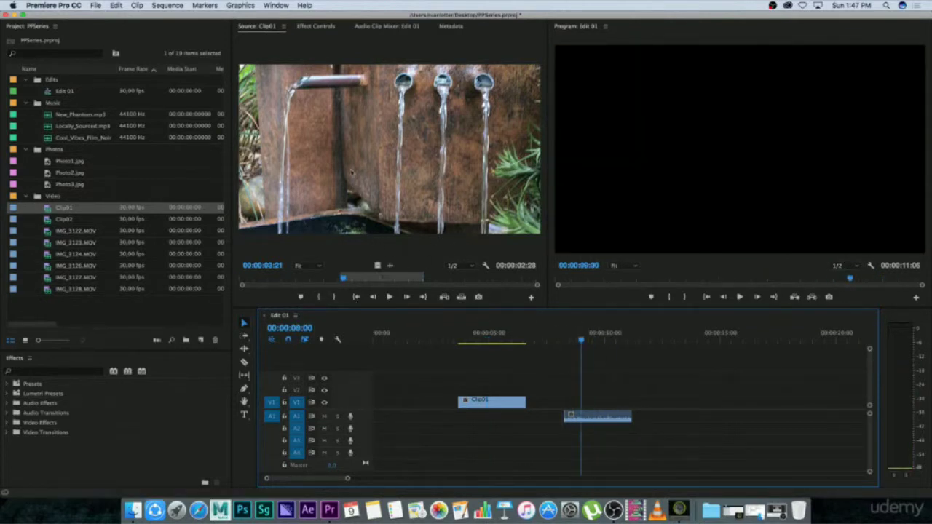
Place Clip01's marked section with both video and audio after the audio-only clip and scrub to 00:00:14:24.
left_click(369, 148)
left_click_drag(654, 319, 668, 396)
left_click_drag(667, 335, 716, 337)
Clear all clips from the sequence and place the full Clip02 on V1 and A1, starting at about 00:00:01:11.
left_click_drag(757, 367, 432, 437)
key("BackSpace")
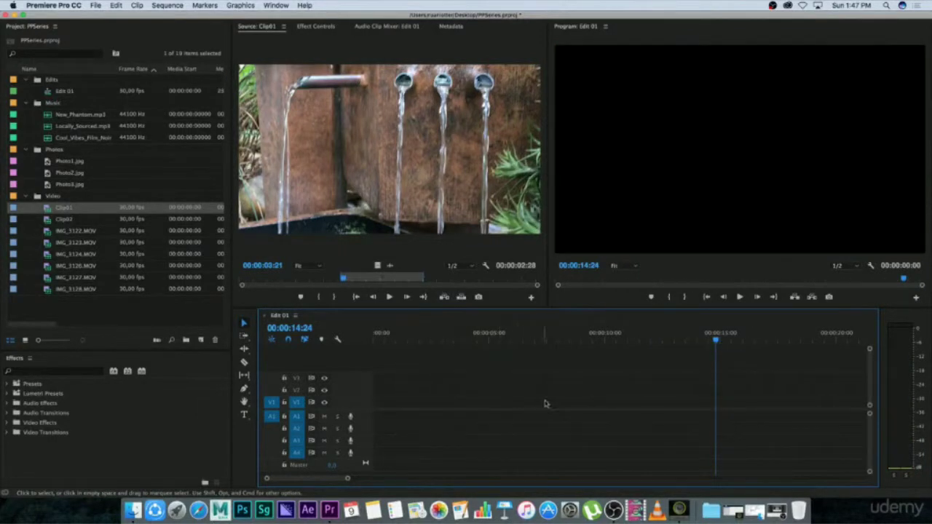
left_click(47, 222)
left_click_drag(438, 338, 582, 409)
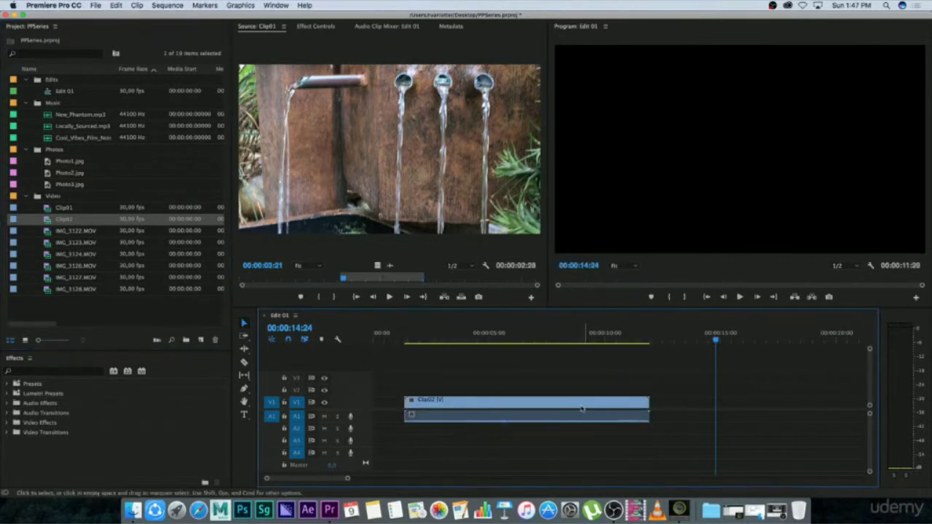
Play Clip02 to 00:00:08:17 and split it there with the Razor tool.
left_click(522, 340)
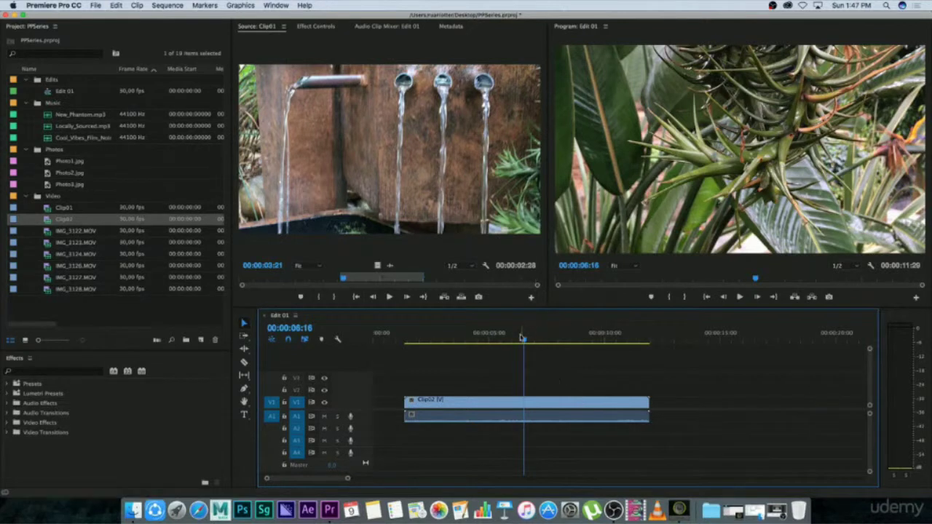
key("space")
left_click(570, 400)
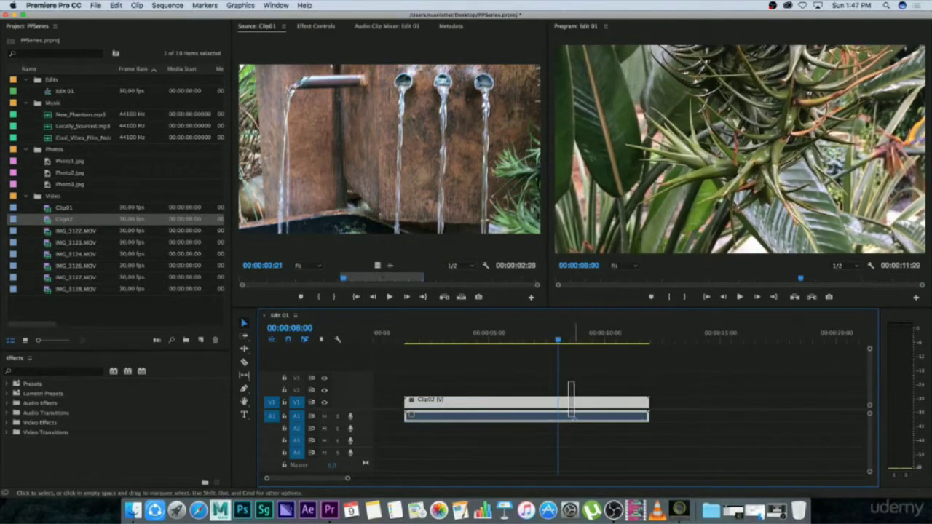
key("space")
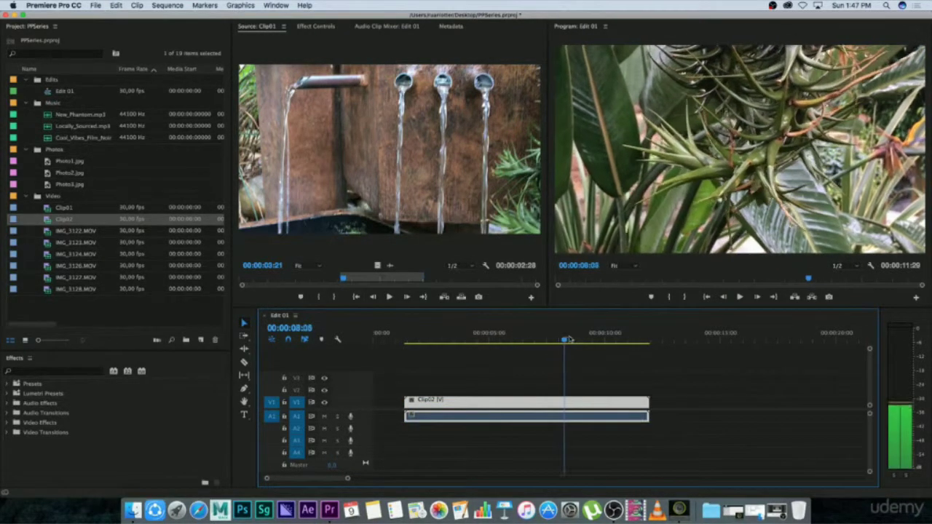
key("space")
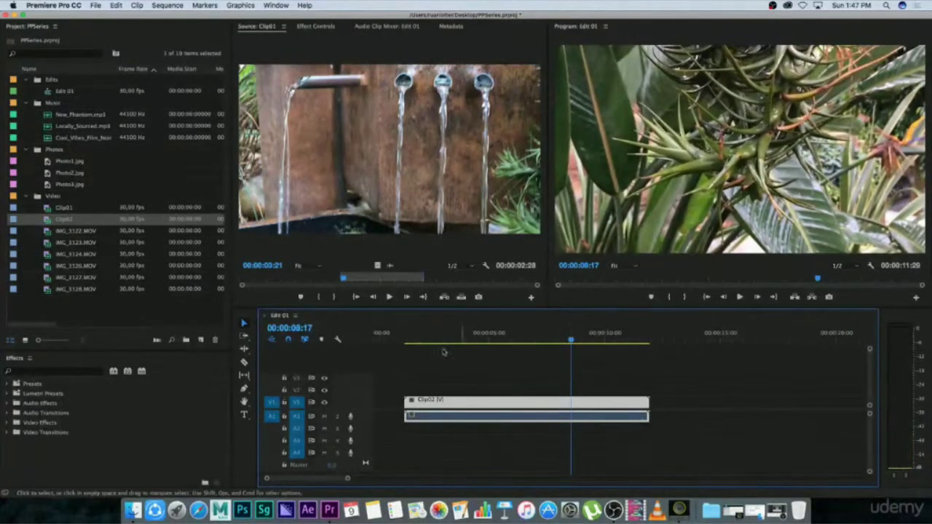
left_click(244, 363)
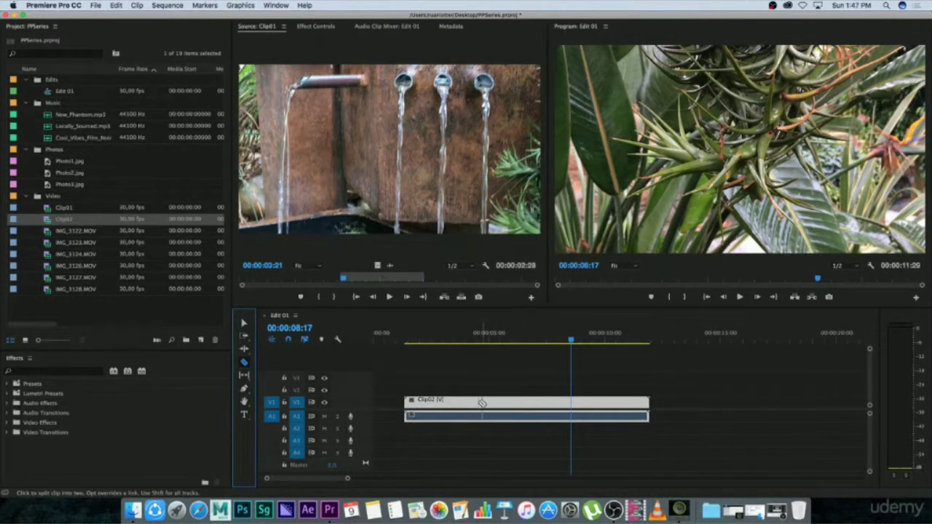
left_click(572, 403)
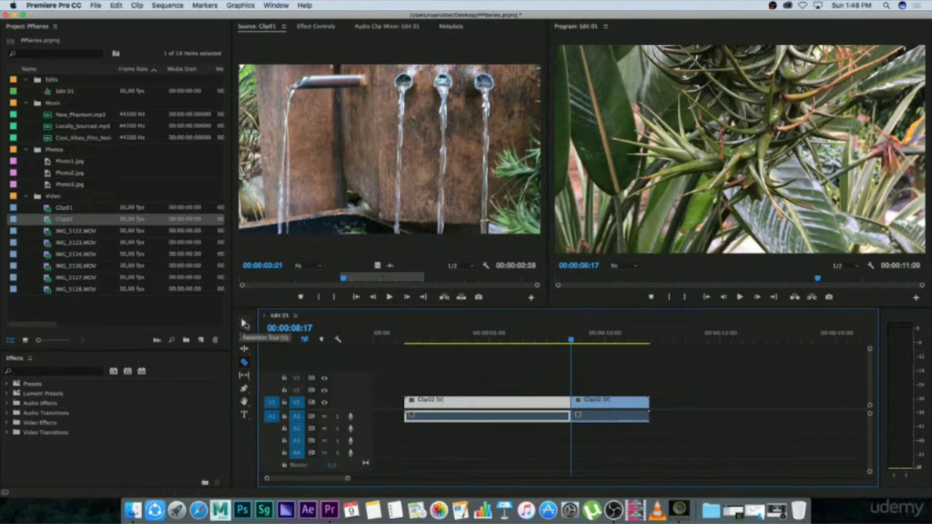
left_click(244, 324)
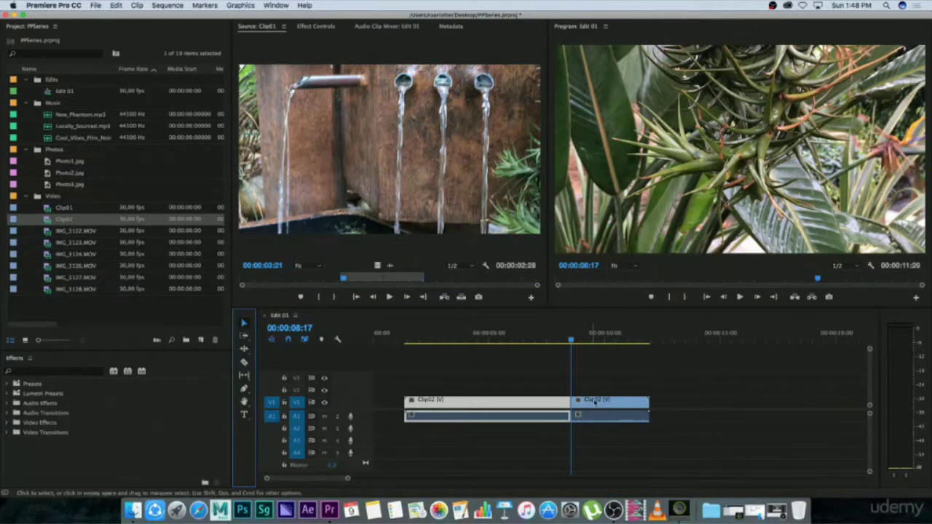
Move the second part of Clip02 about 1 second later to separate it, and delete that part.
left_click_drag(606, 406, 637, 405)
left_click(638, 385)
left_click_drag(570, 338, 627, 340)
left_click_drag(651, 374, 671, 432)
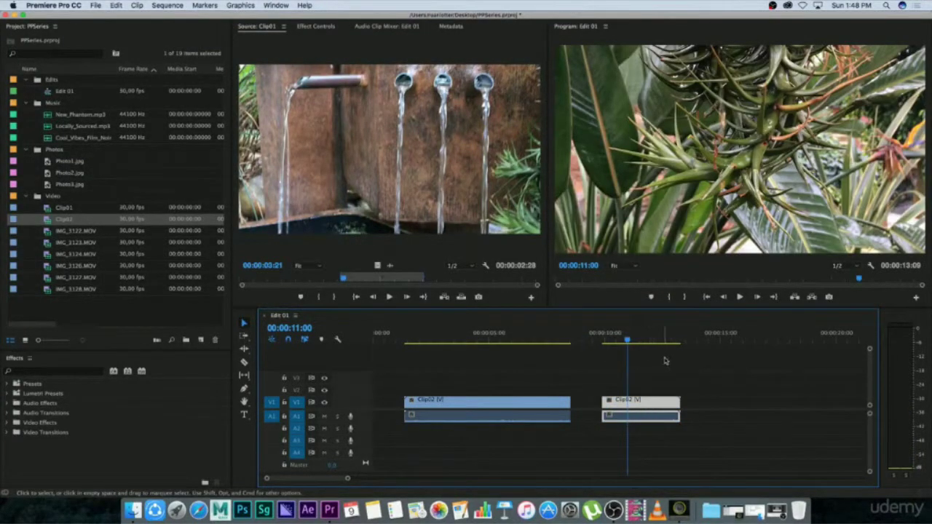
key("Delete")
Split the remaining Clip02 at about 00:00:04:28 with the Razor tool and return to the Selection tool.
left_click(444, 340)
left_click_drag(444, 337, 437, 337)
key("c")
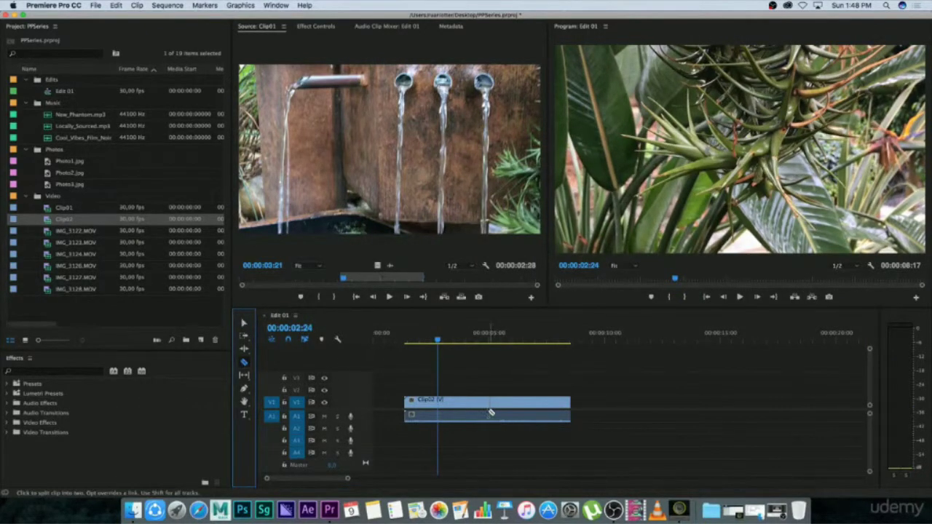
left_click(487, 405)
left_click(244, 321)
Scrub the first part of Clip02 to 00:00:04:05 and delete the second part from the sequence.
mouse_move(526, 408)
left_mouse_down()
mouse_move(572, 408)
mouse_move(531, 405)
left_mouse_up()
left_click_drag(439, 337, 470, 339)
left_click(500, 373)
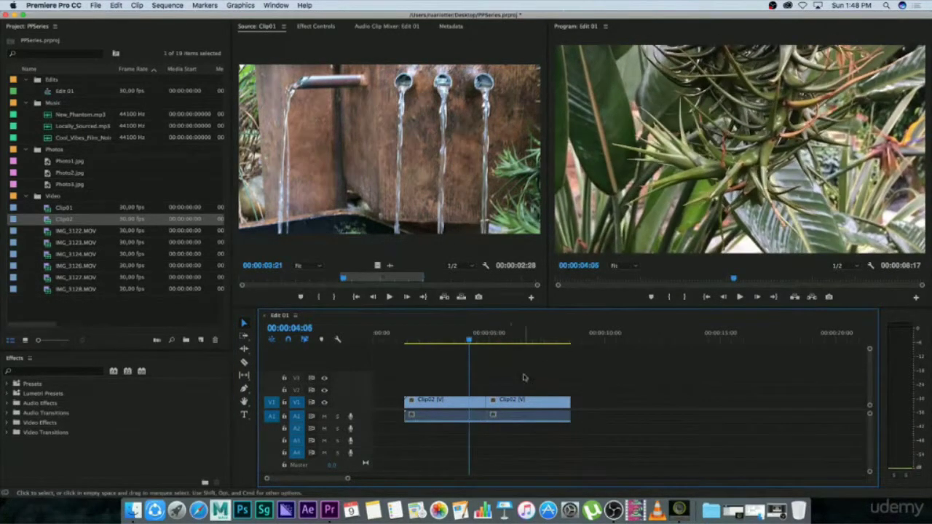
left_click(525, 405)
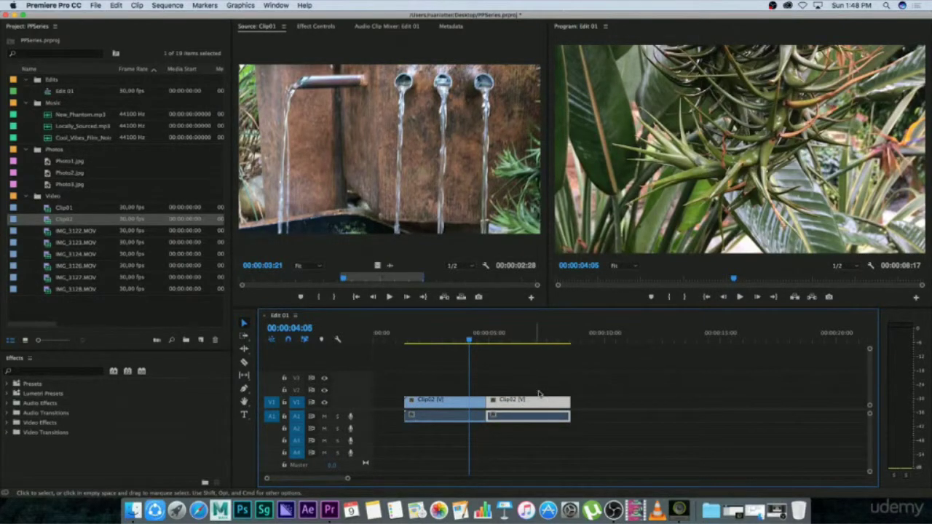
key("Delete")
Extend the end of Clip02 back to its full source length, to about 00:00:11:28.
left_click_drag(484, 404, 573, 405)
left_click_drag(490, 340, 457, 341)
left_click_drag(568, 403, 649, 400)
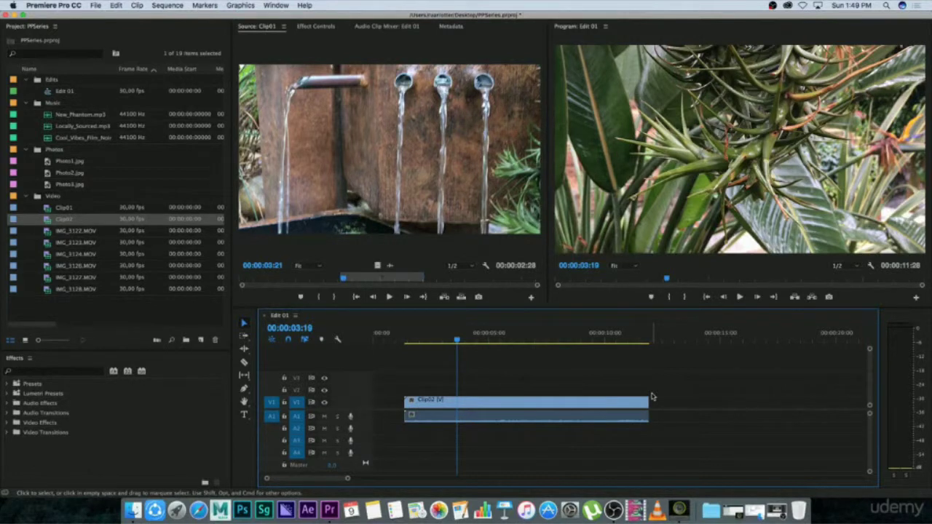
mouse_move(647, 401)
left_mouse_down()
mouse_move(741, 400)
mouse_move(638, 402)
mouse_move(700, 404)
mouse_move(651, 383)
left_mouse_up()
Scrub through Clip02, select it, and split it at 00:00:09:09 using the playhead position.
mouse_move(543, 340)
left_mouse_down()
mouse_move(602, 340)
mouse_move(472, 342)
mouse_move(535, 339)
left_mouse_up()
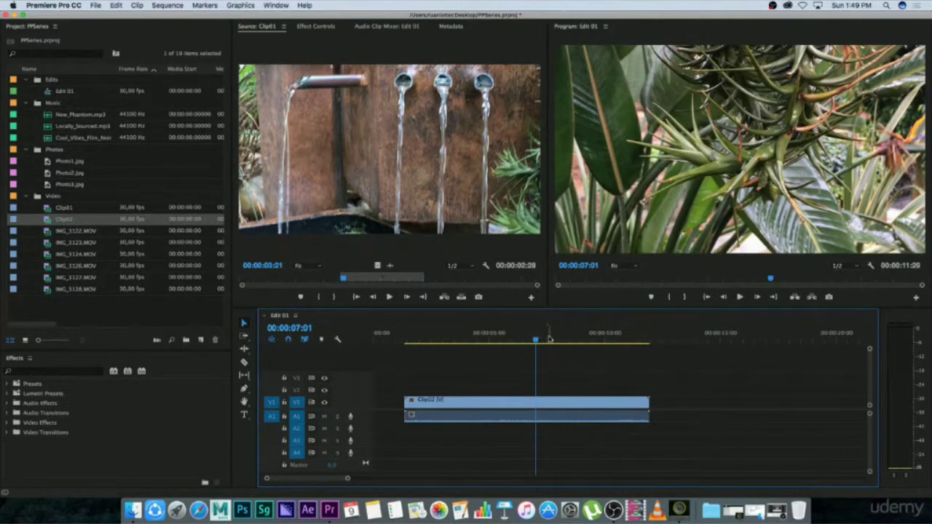
left_click(503, 338)
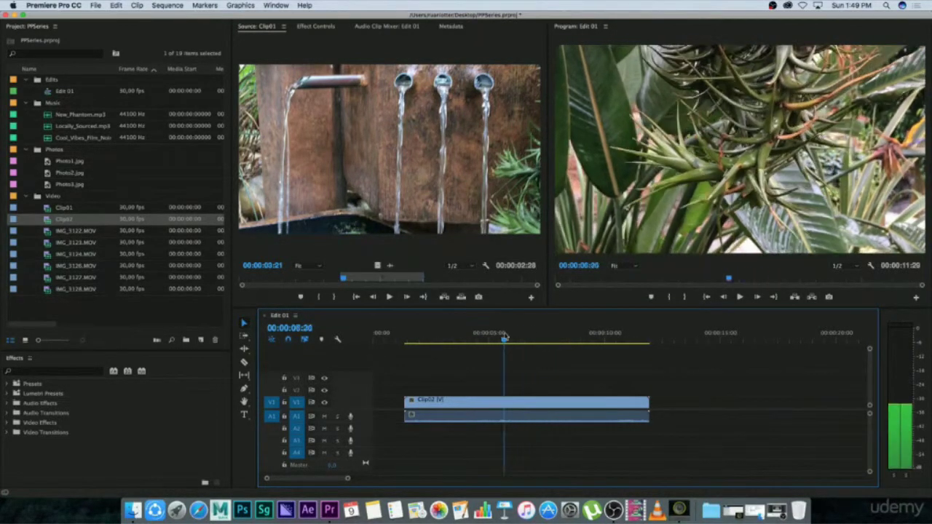
left_click_drag(522, 337, 571, 338)
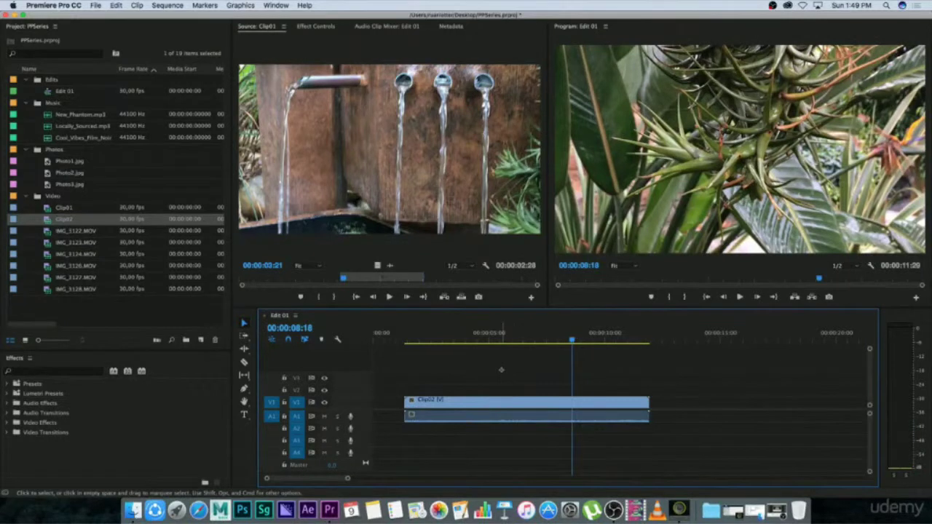
left_click_drag(501, 368, 524, 436)
left_click_drag(484, 364, 510, 438)
mouse_move(572, 340)
left_mouse_down()
mouse_move(535, 339)
mouse_move(588, 340)
left_mouse_up()
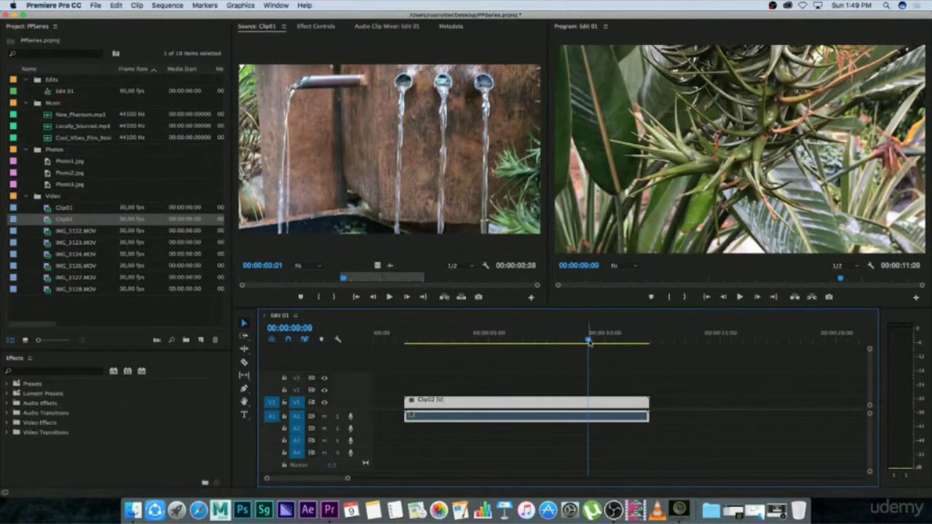
key("super+k")
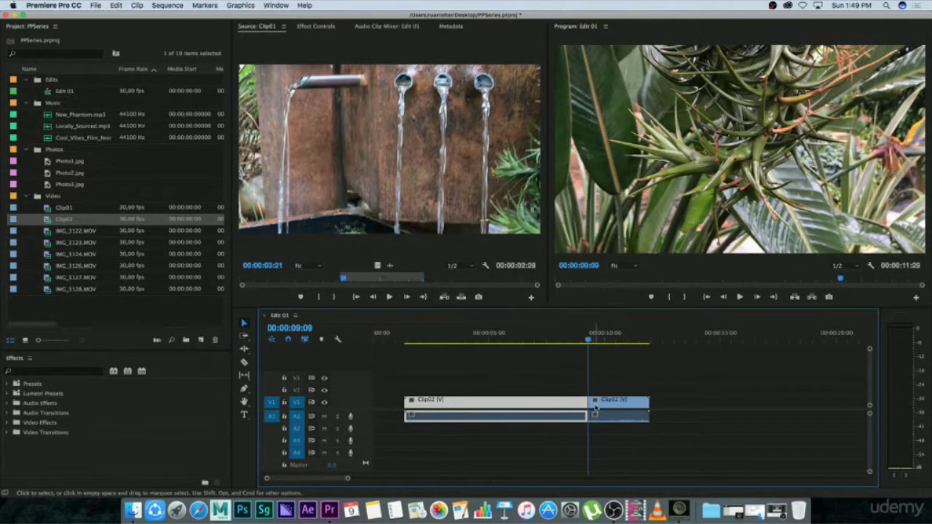
Select the second part of Clip02 and split it at 00:00:11:02.
left_click_drag(588, 339, 486, 340)
left_click(624, 383)
left_click(623, 402)
left_click_drag(604, 337, 630, 338)
key("super+k")
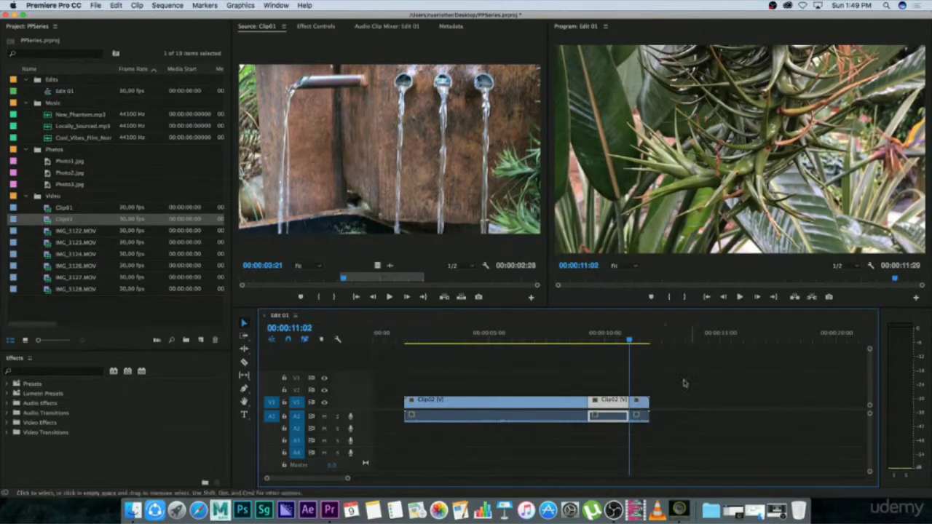
Select the first part of Clip02 and split it at 00:00:03:12.
left_click_drag(627, 339, 451, 340)
left_click(481, 403)
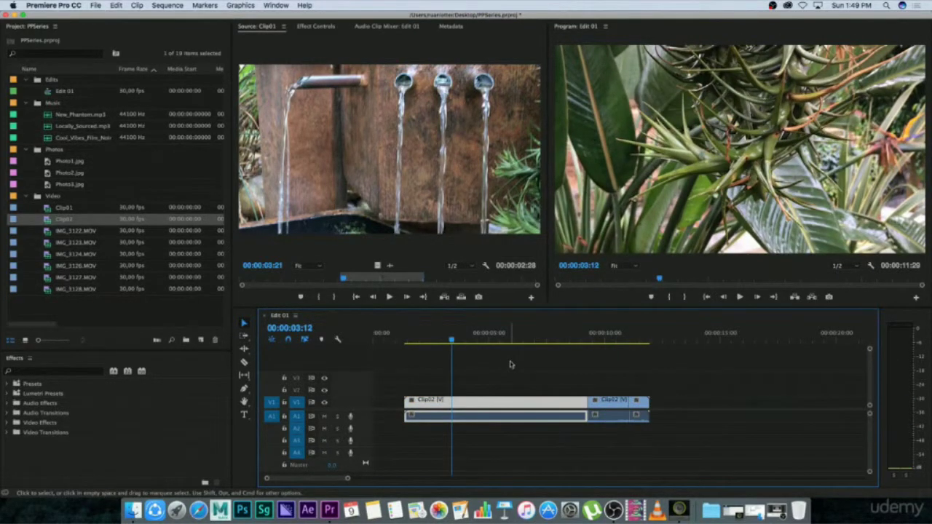
key("super+k")
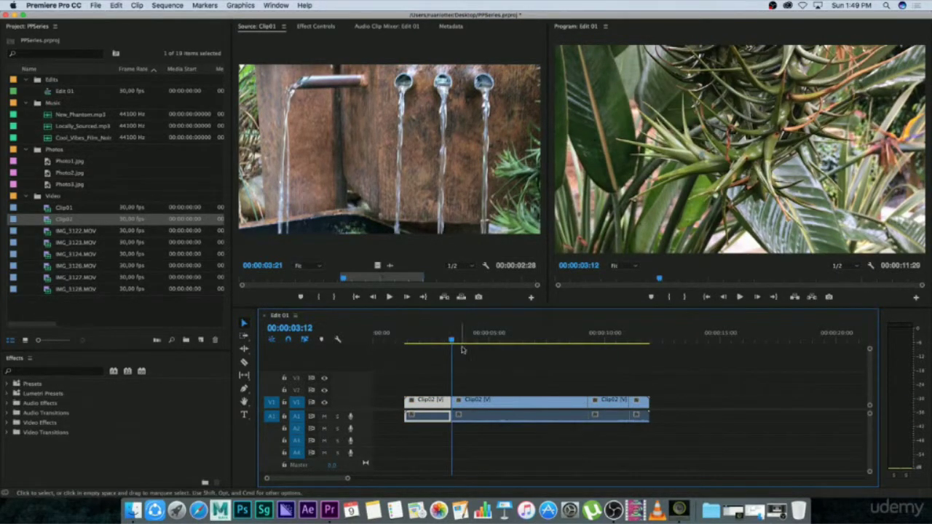
Add further cuts to Clip02 at about 00:00:04:22, 00:00:06:11, 00:00:07:09 and 00:00:08:08, and move the playhead to 00:00:10:19.
key("space")
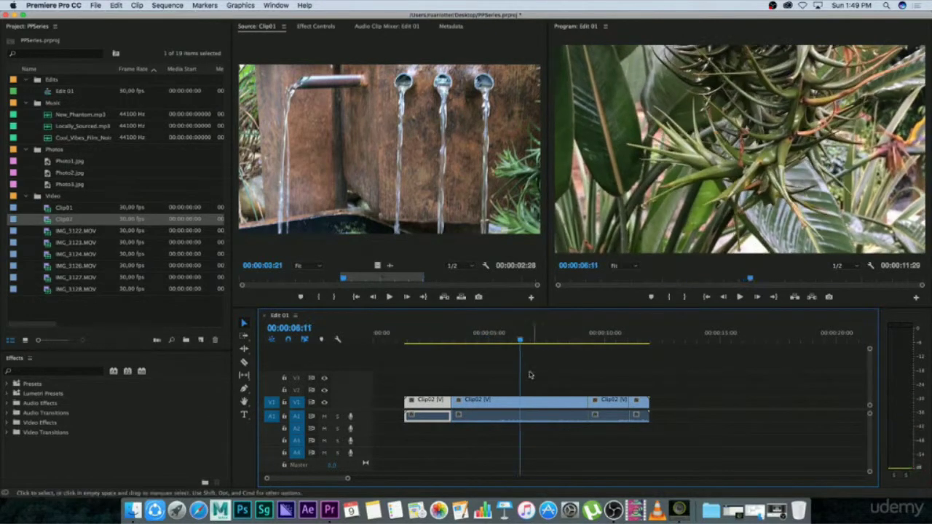
key("space")
key("super+k")
key("space")
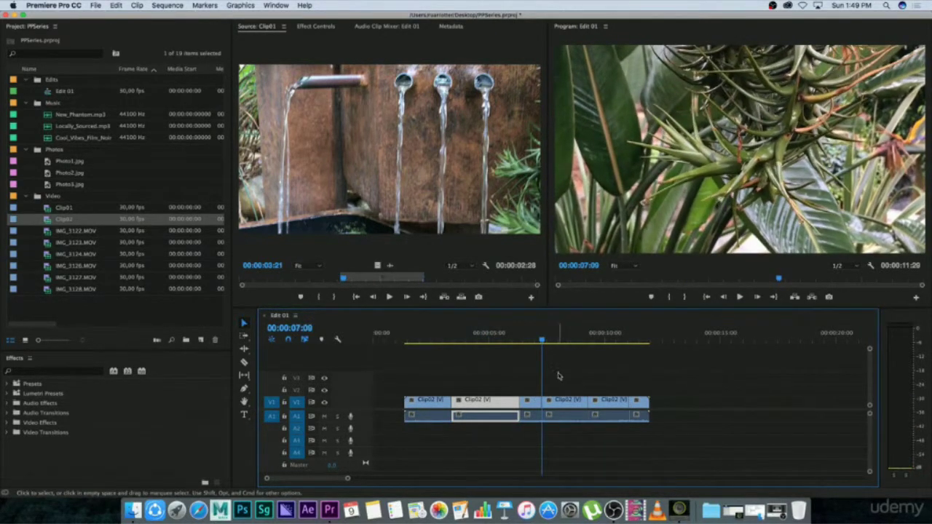
left_click(561, 337)
key("super+k")
left_click(620, 337)
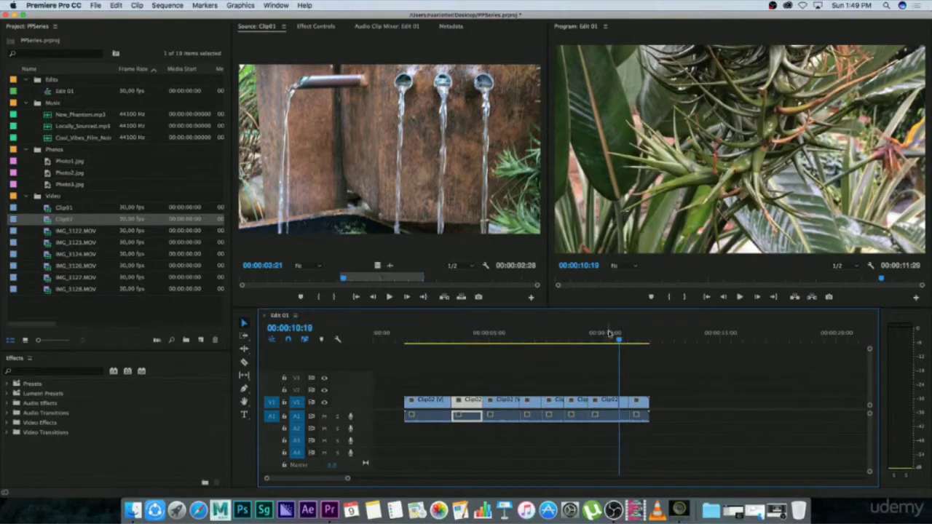
Move two short middle pieces of Clip02 to separate positions at about 00:00:13 and 00:00:15 in the sequence.
left_click_drag(610, 333, 470, 335)
left_click(563, 383)
left_click_drag(533, 401, 736, 405)
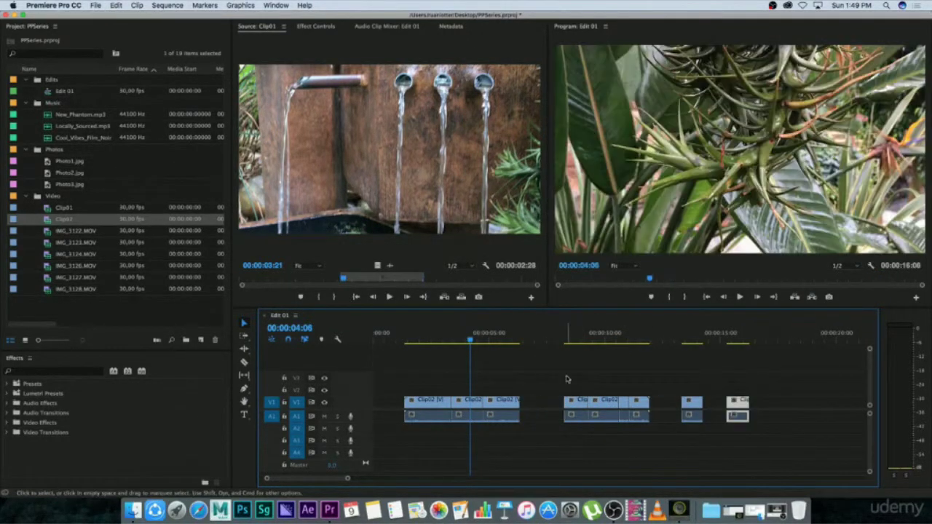
Delete the two Clip02 pieces lying between about 00:00:08 and 00:00:11.
left_click_drag(567, 377, 573, 441)
key("Delete")
left_click(603, 416)
key("Delete")
Rearrange the remaining Clip02 pieces, putting the third piece ahead of the second and grouping the short pieces after them.
left_click_drag(489, 404, 552, 406)
left_click_drag(472, 406, 598, 406)
left_click_drag(538, 366, 606, 437)
left_click_drag(601, 404, 551, 402)
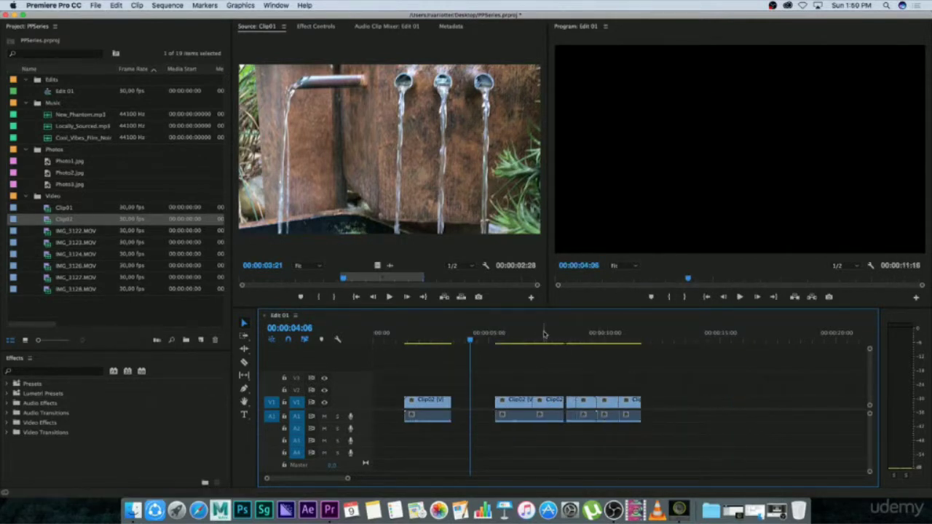
Split the Clip02 piece at 00:00:06:01, and delete all Clip02 pieces from the sequence.
left_click_drag(538, 338, 513, 341)
left_click_drag(486, 370, 506, 433)
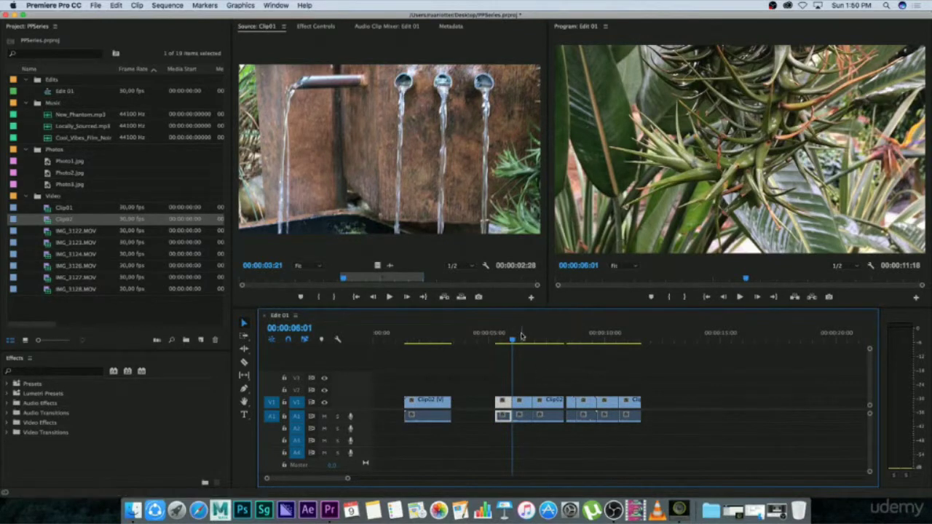
left_click_drag(514, 336, 480, 337)
left_click_drag(659, 376, 477, 413)
key("Delete")
Open IMG_3122.MOV in the Source Monitor and mark In at 00:00:01:25 and Out at 00:00:05:19.
double_click(60, 218)
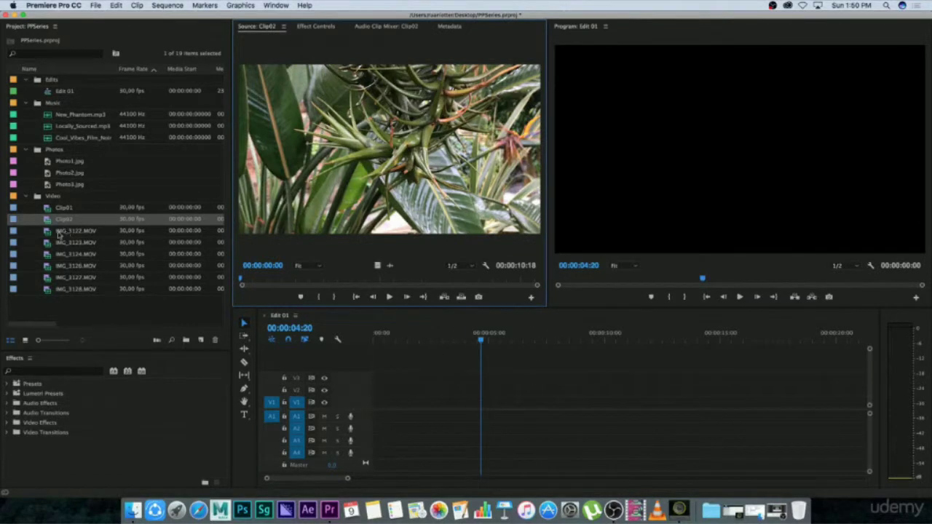
double_click(48, 233)
left_click_drag(380, 279, 289, 279)
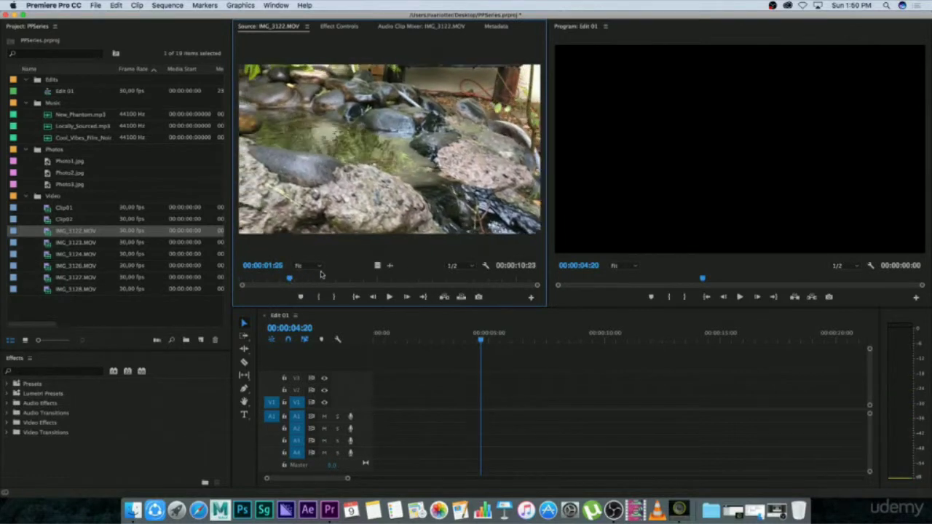
key("i")
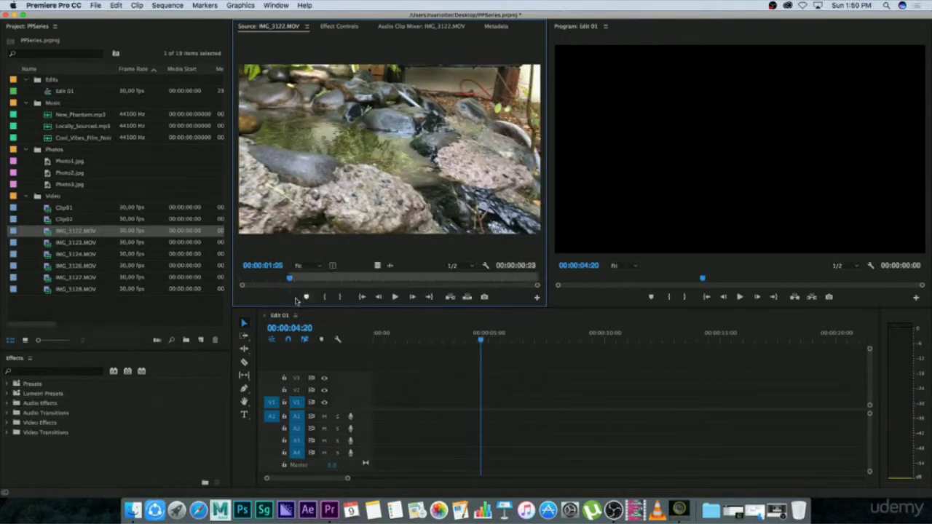
left_click_drag(290, 279, 401, 277)
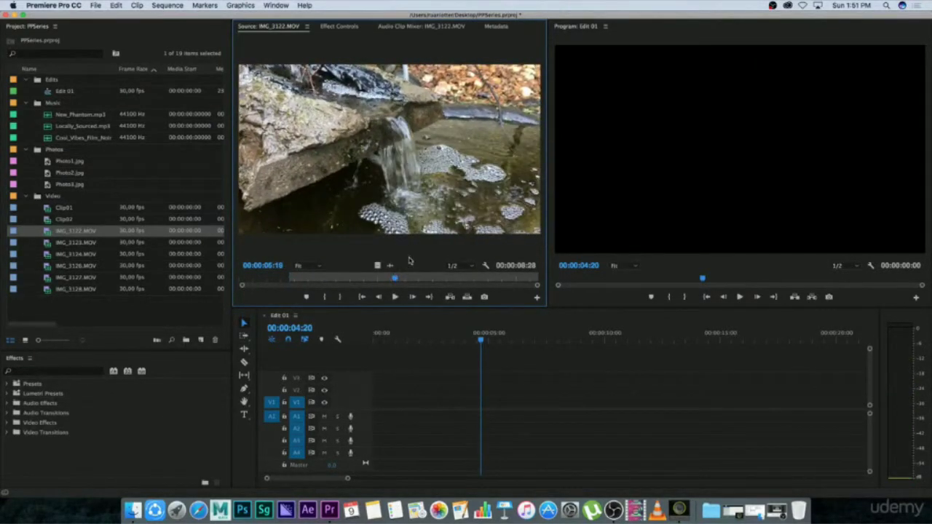
key("o")
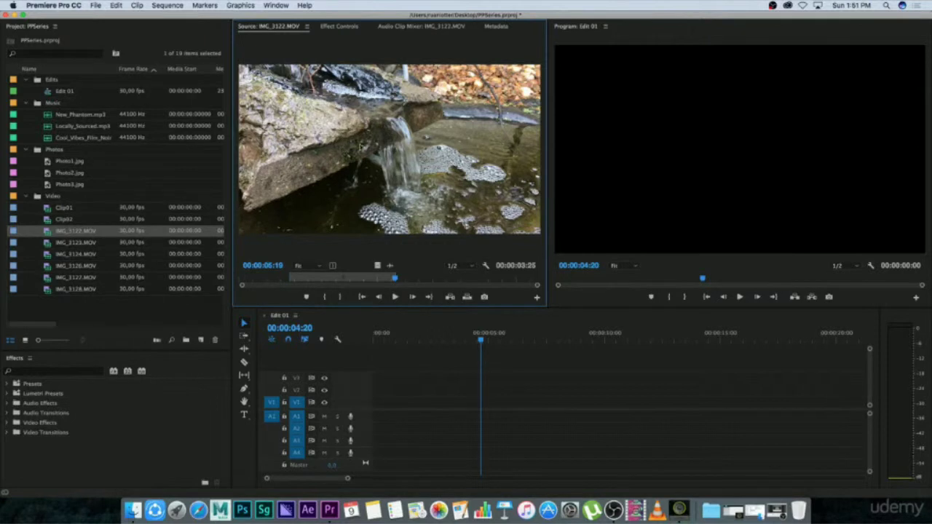
Place the marked portion of IMG_3122.MOV at the start of the sequence on V1 and A1 and play it.
left_click_drag(440, 247, 380, 409)
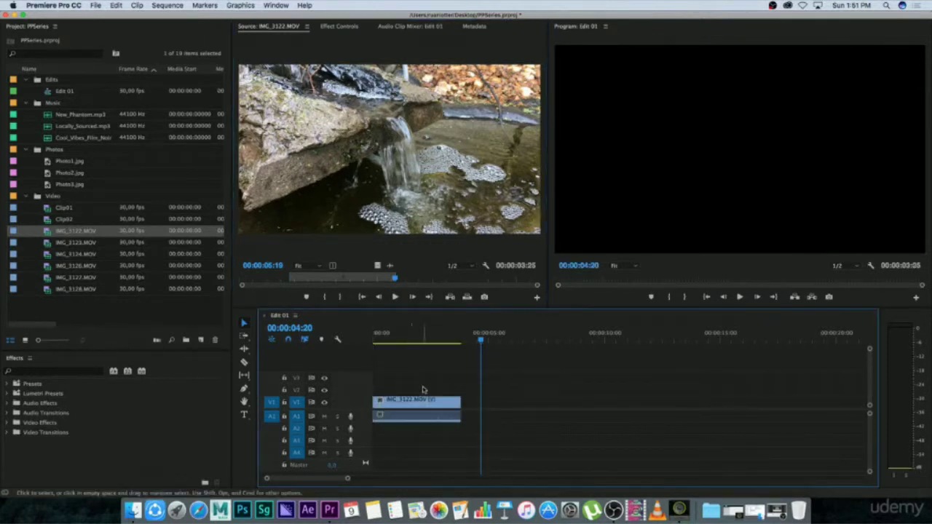
key("Home")
key("space")
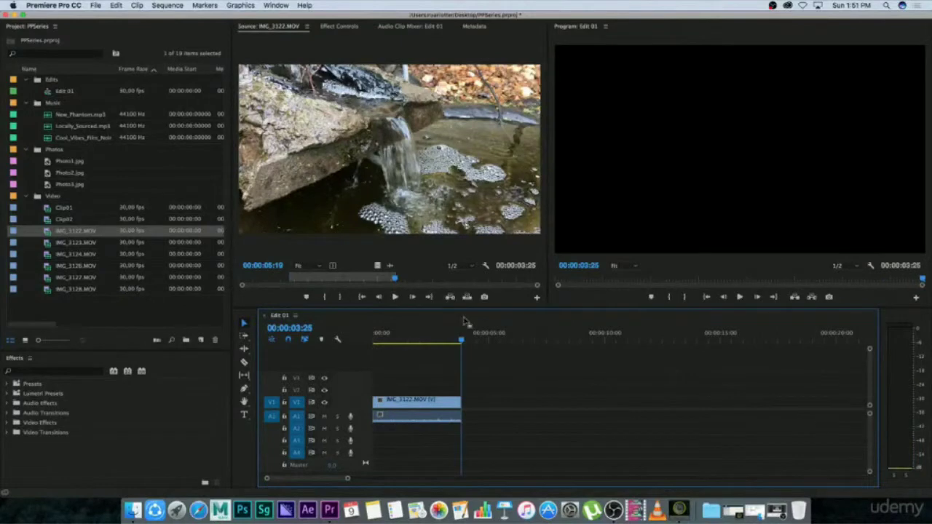
Duplicate the IMG_3122.MOV clip at about 00:00:07:23 in the sequence and delete the duplicate.
left_click_drag(437, 339, 402, 338)
left_click(440, 415)
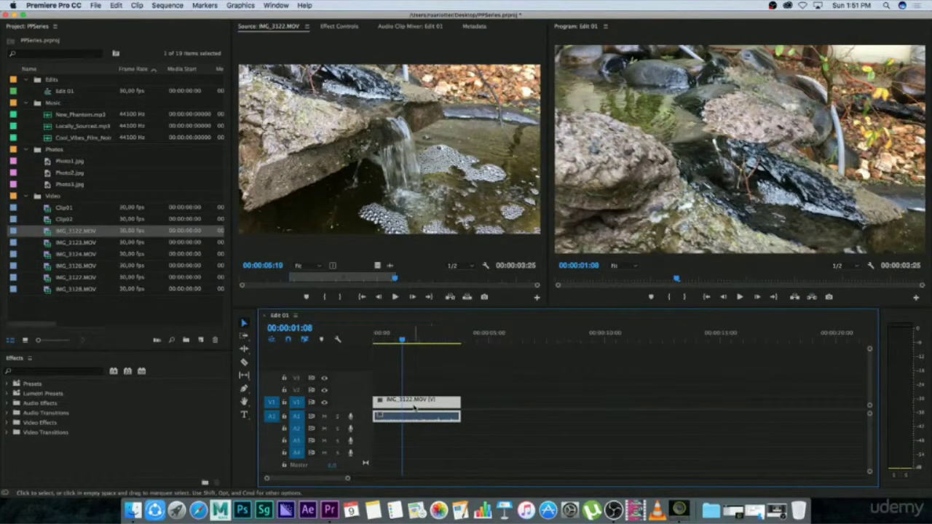
left_click_drag(412, 408, 591, 406)
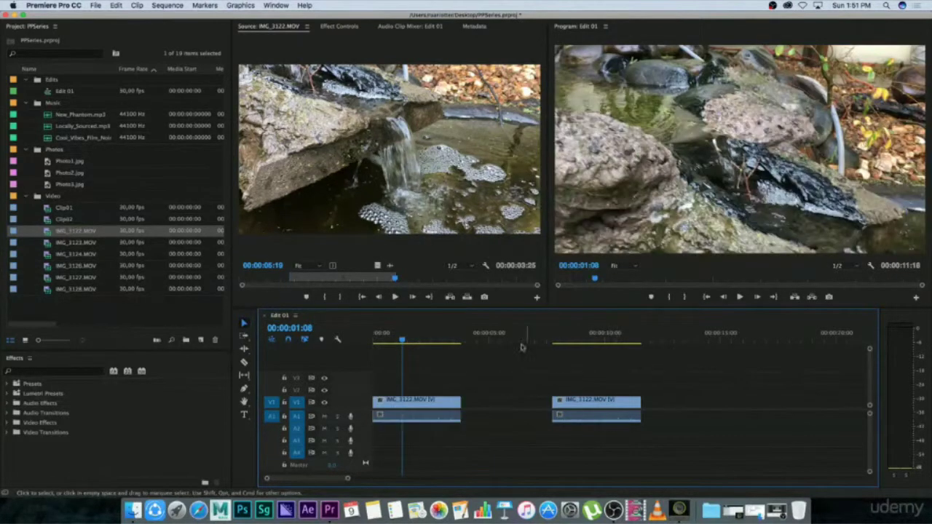
left_click_drag(579, 340, 597, 341)
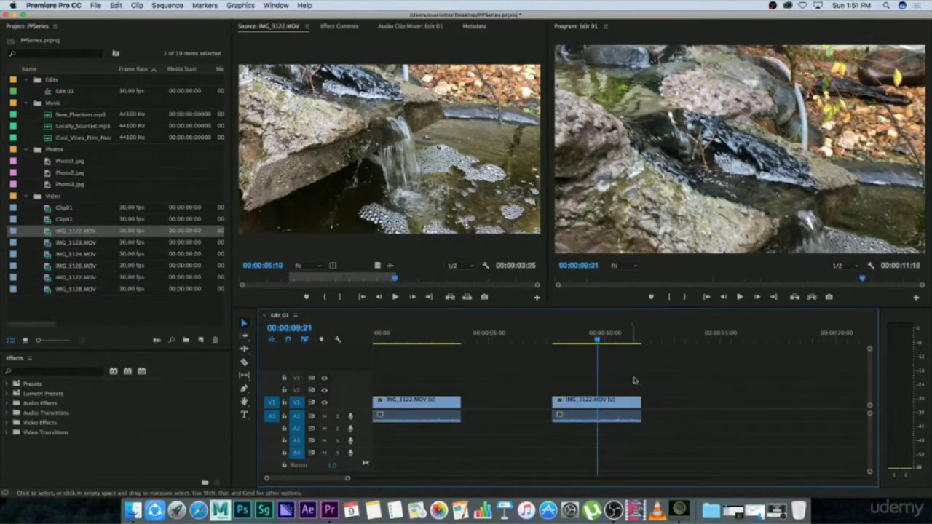
left_click(616, 405)
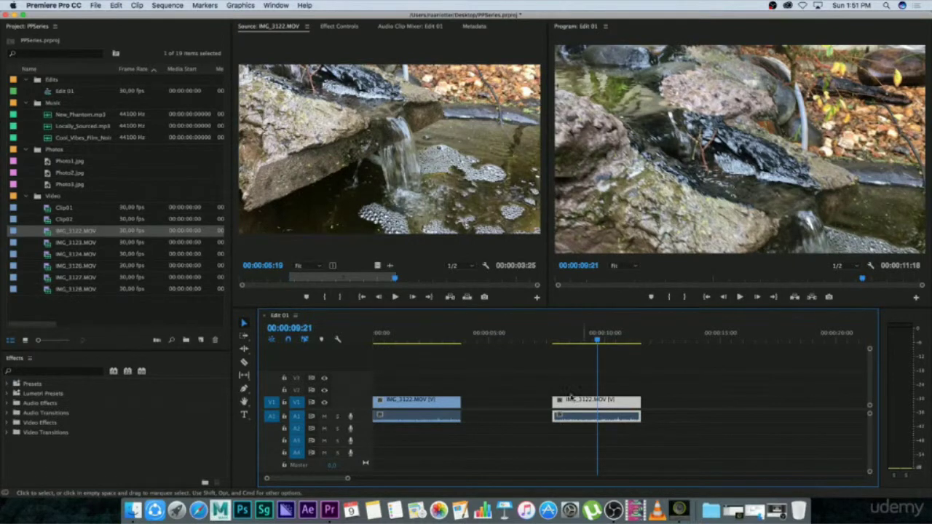
left_click_drag(348, 478, 411, 479)
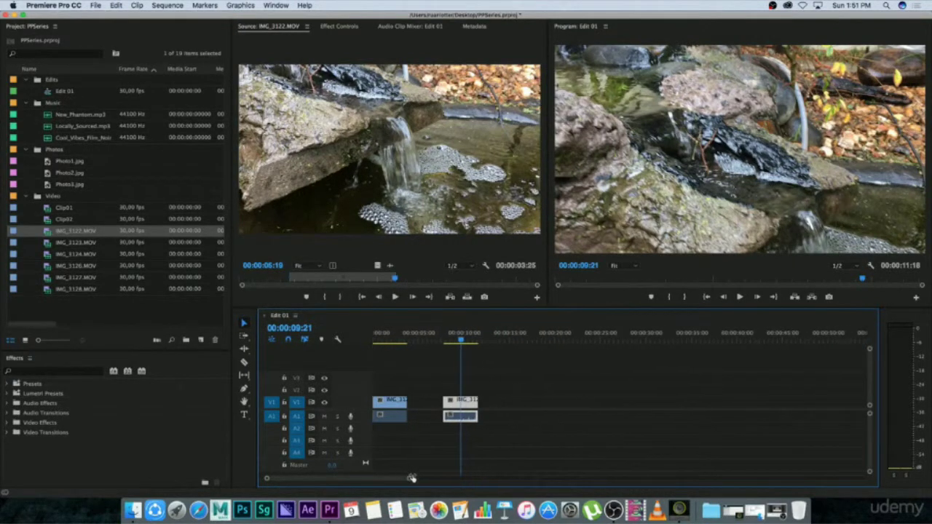
key("Delete")
Add IMG_3123.MOV, IMG_3124.MOV and IMG_3126.MOV end to end after IMG_3122.MOV in the sequence.
left_click_drag(76, 242, 437, 404)
left_click_drag(55, 254, 505, 405)
left_click_drag(46, 267, 601, 404)
Select the IMG_3124.MOV clip in the sequence and split it at 00:00:20:24.
left_click(553, 337)
left_click_drag(562, 366, 585, 440)
key("super+k")
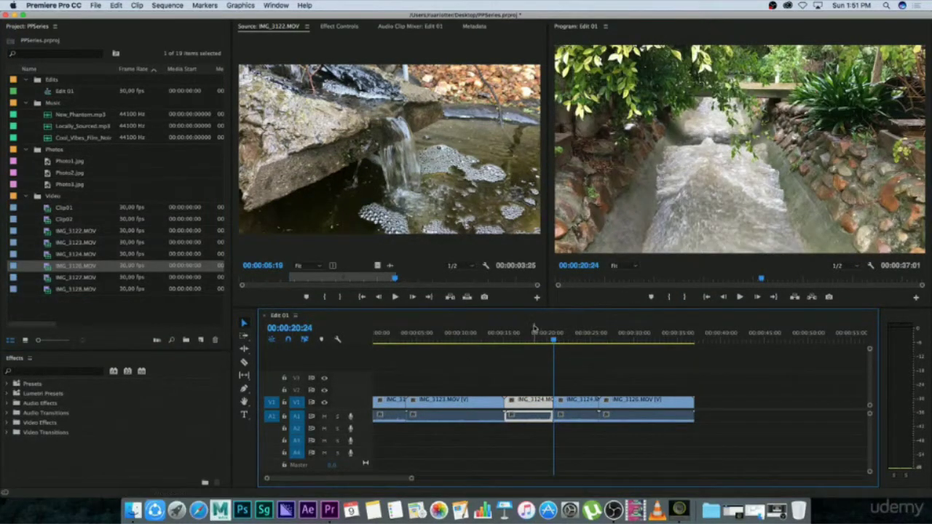
Split the IMG_3123.MOV clip at about 00:00:07:00 and again at 00:00:10:25.
left_click(434, 338)
left_click_drag(459, 378, 463, 404)
key("super+k")
left_click(467, 338)
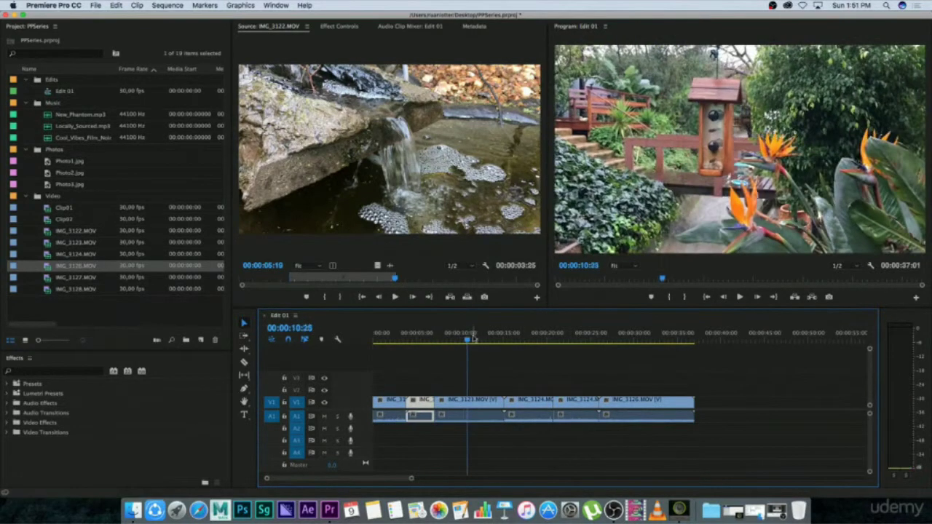
left_click_drag(487, 374, 499, 428)
key("super+k")
Select the IMG_3126.MOV clip and split it at 00:00:31:19.
left_click(648, 339)
left_click_drag(666, 385, 674, 422)
key("super+k")
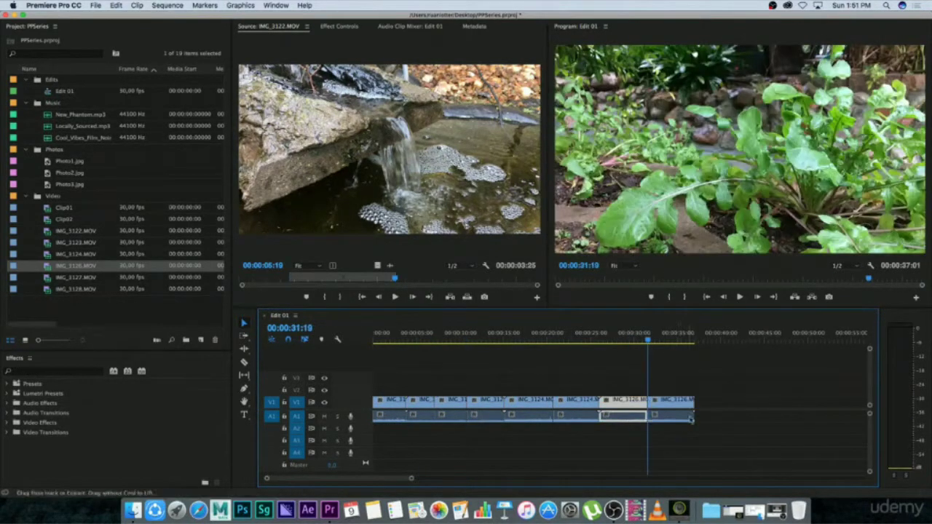
Scrub through the split clips in the sequence to review the cuts.
left_click_drag(647, 339, 618, 339)
left_click(596, 333)
left_click_drag(512, 339, 428, 339)
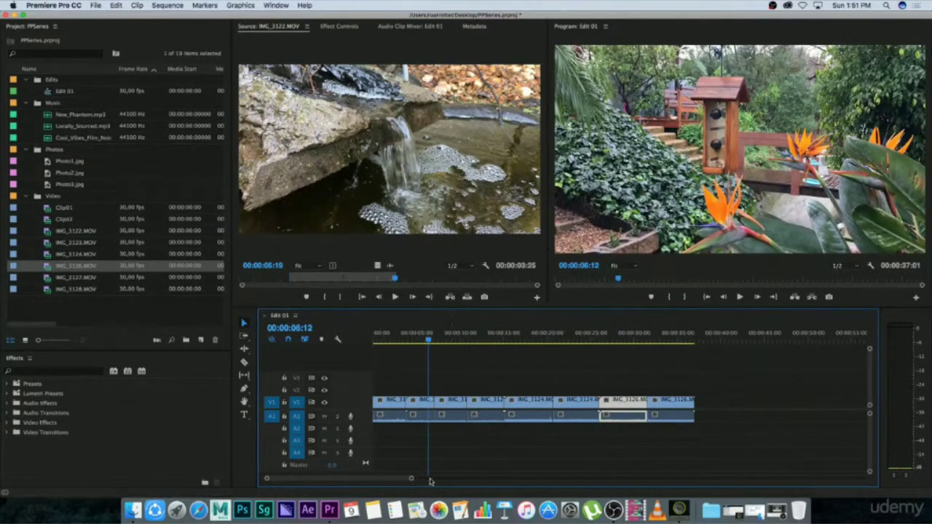
left_click_drag(411, 481, 445, 481)
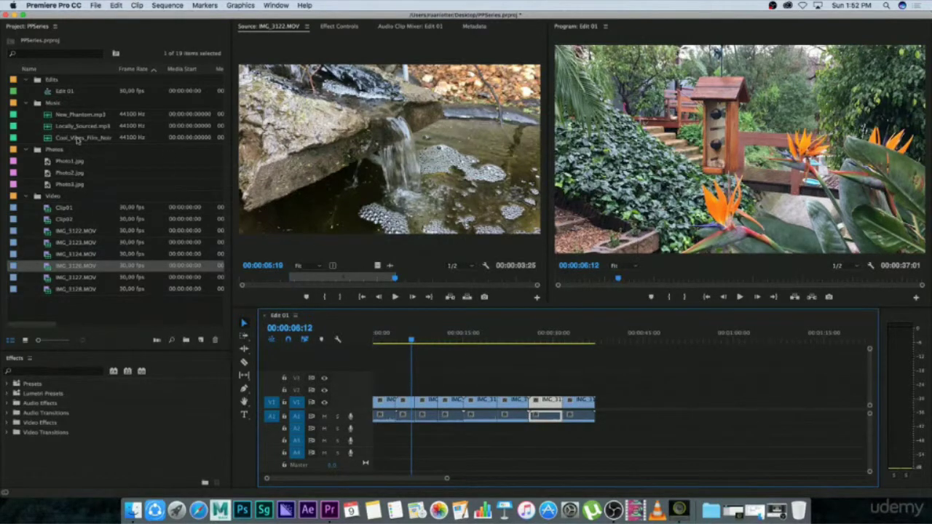
left_click(598, 375)
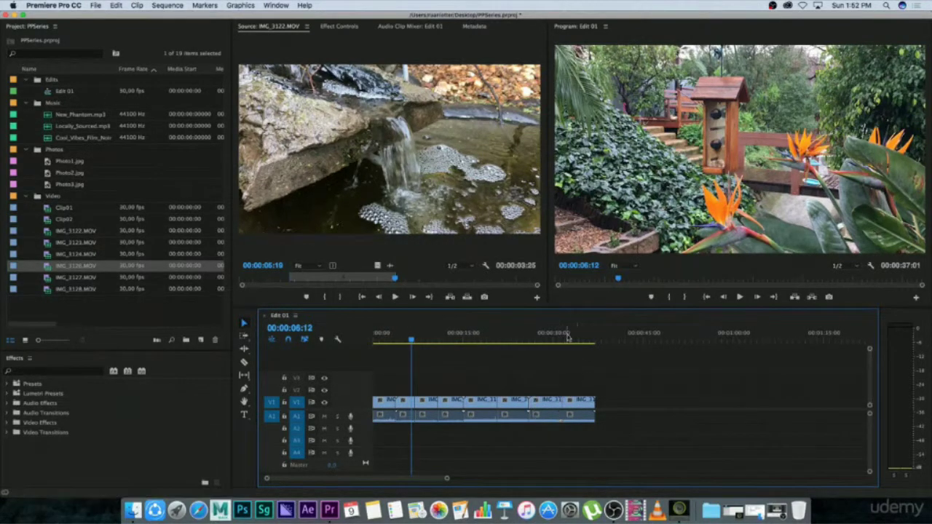
left_click(580, 338)
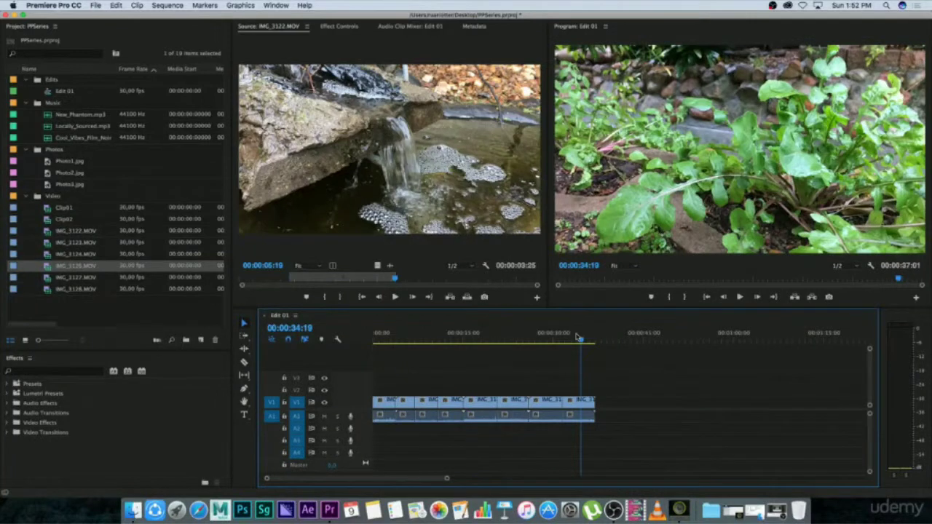
Duplicate all the clips as a backup group further along the same tracks, starting at about 00:01:07:15.
left_click_drag(606, 384, 372, 429)
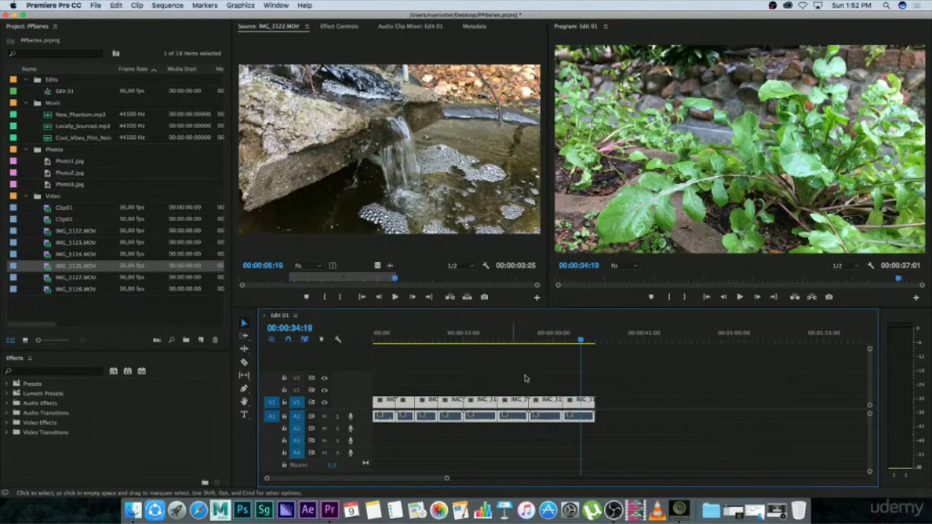
left_click(632, 367)
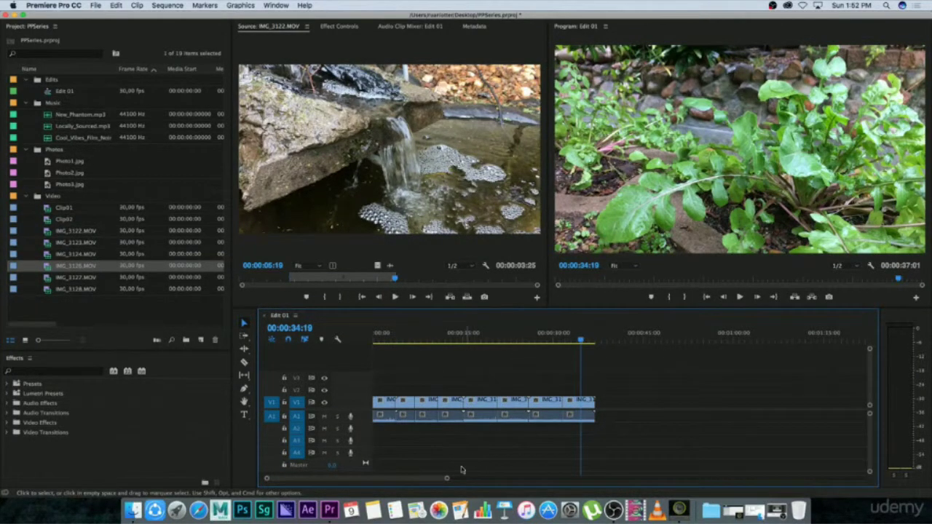
left_click_drag(446, 478, 490, 479)
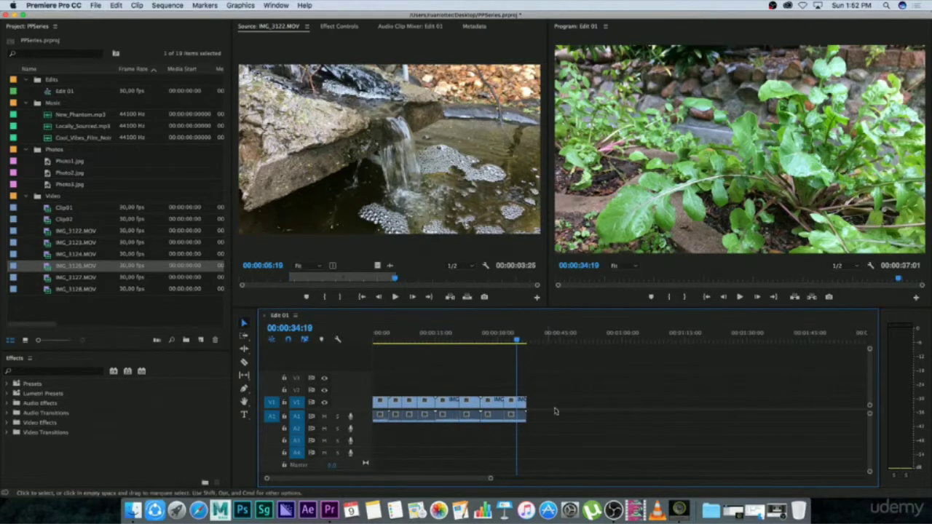
left_click_drag(550, 370, 376, 439)
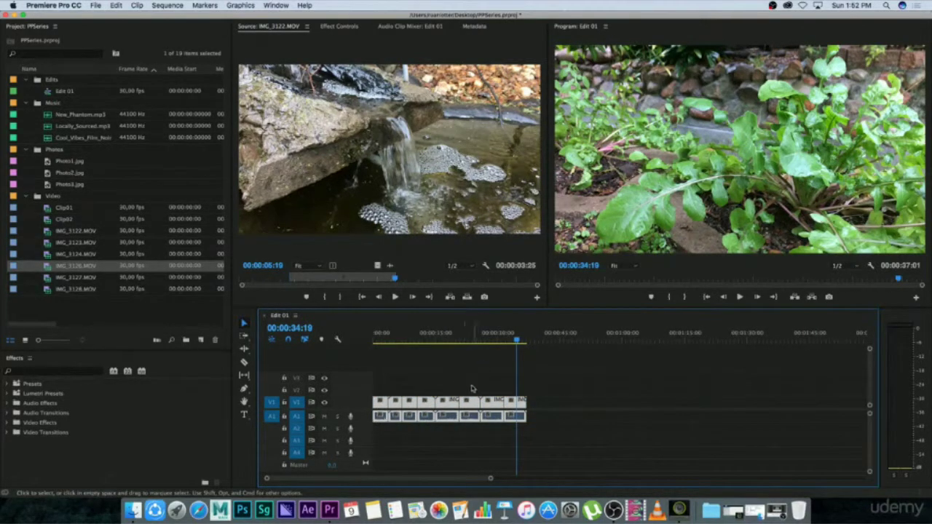
left_click_drag(448, 409, 728, 409)
left_click_drag(644, 343, 615, 341)
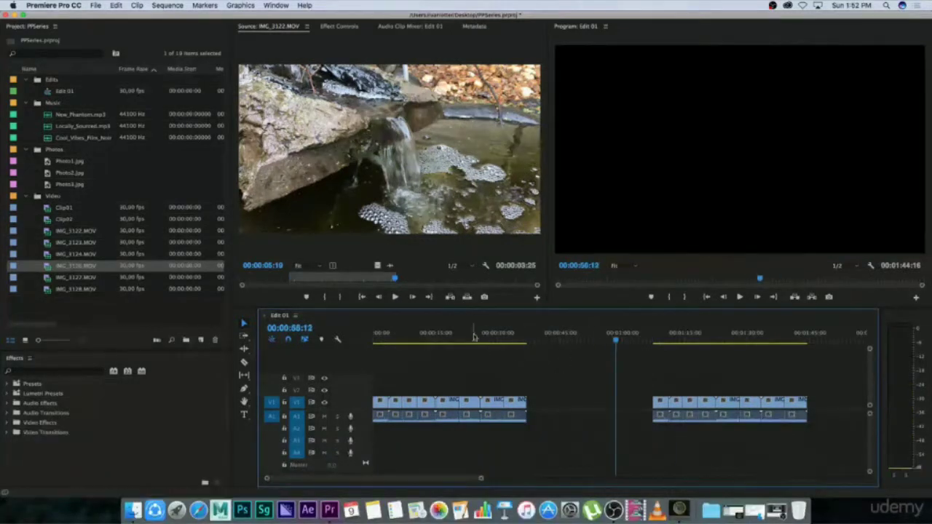
Delete both IMG_3124.MOV pieces from the first group and move the IMG_3126.MOV pieces back to close the gap.
left_click_drag(475, 337, 459, 339)
left_click_drag(478, 372, 471, 430)
key("Delete")
left_click_drag(444, 376, 454, 425)
key("Delete")
left_click_drag(478, 377, 530, 441)
left_click_drag(519, 406, 477, 406)
Delete the middle IMG_3123.MOV piece from the first group and shift the clips after it back to close the gap.
left_click_drag(481, 479, 430, 474)
left_click_drag(574, 407, 571, 406)
left_click_drag(505, 338, 477, 340)
left_click_drag(484, 378, 488, 439)
key("Delete")
left_click_drag(509, 369, 664, 452)
left_click_drag(647, 402, 599, 402)
left_click_drag(385, 478, 523, 464)
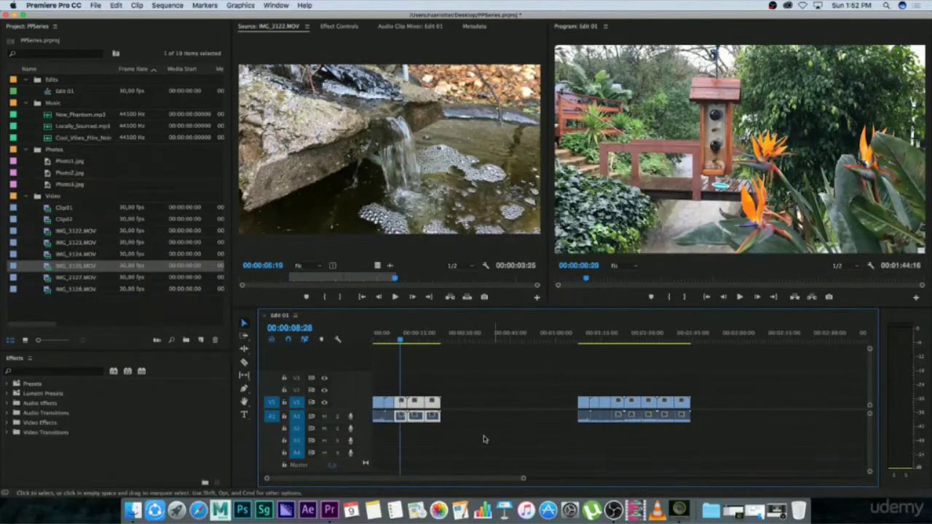
Delete the edited first group and move the backup group to the start of the sequence.
left_click(466, 431)
left_click_drag(480, 374, 368, 436)
key("Delete")
left_click_drag(522, 367, 460, 405)
key("Home")
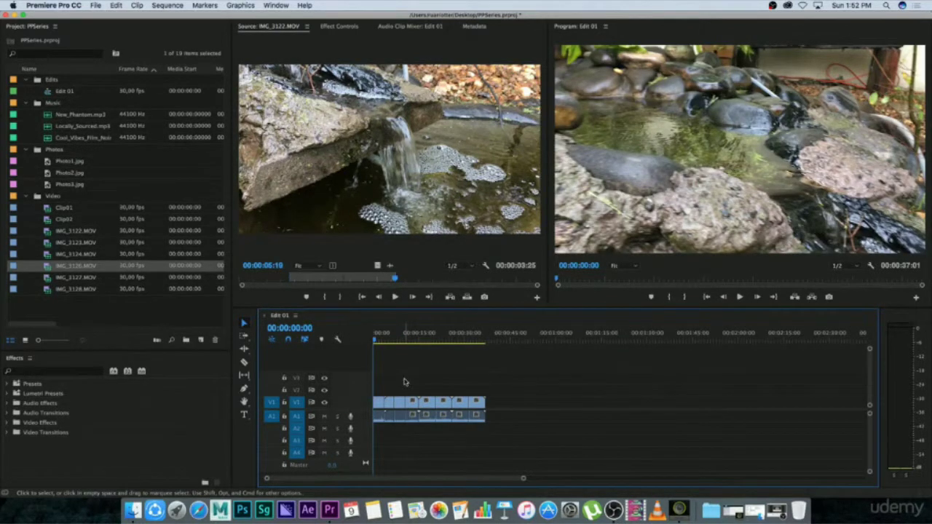
Select every clip in the sequence and delete them all.
key("backslash")
left_click_drag(760, 373, 388, 441)
key("Delete")
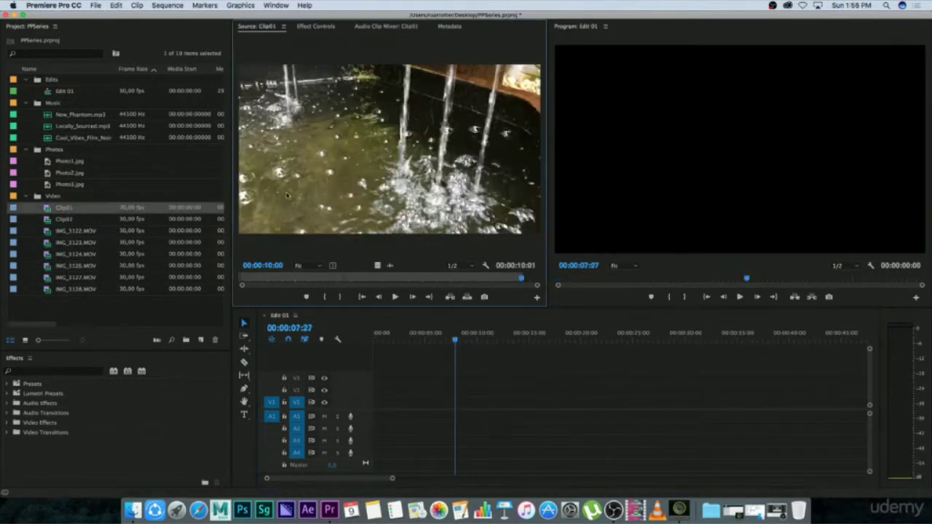
Place Clip01 at the start of the sequence and copy it.
left_click_drag(47, 208, 417, 382)
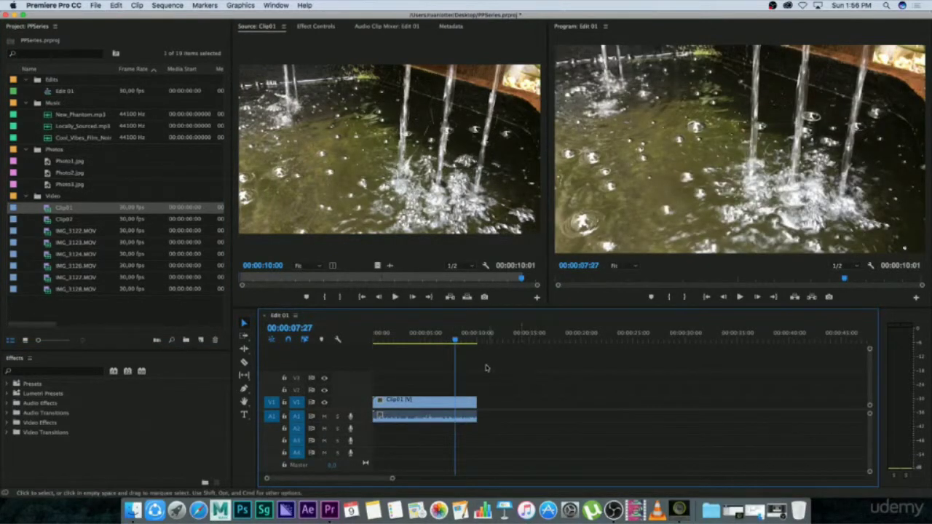
left_click_drag(403, 367, 429, 428)
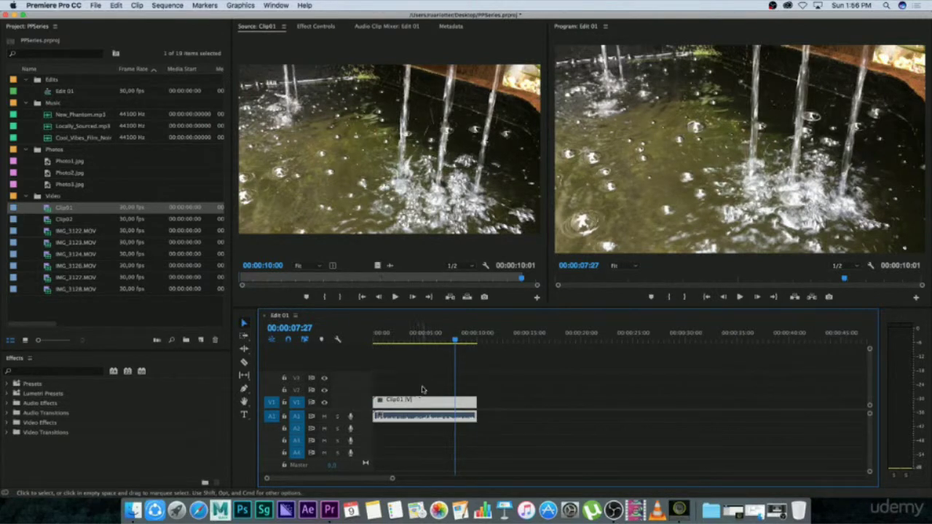
left_click(115, 6)
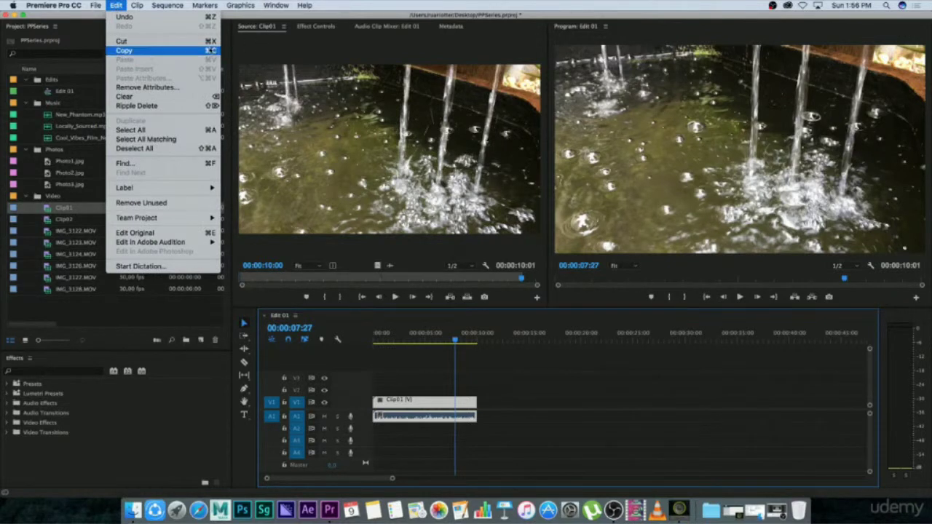
left_click(182, 52)
Paste the copied Clip01 at 00:00:14:21, past the end of the original clip.
key("space")
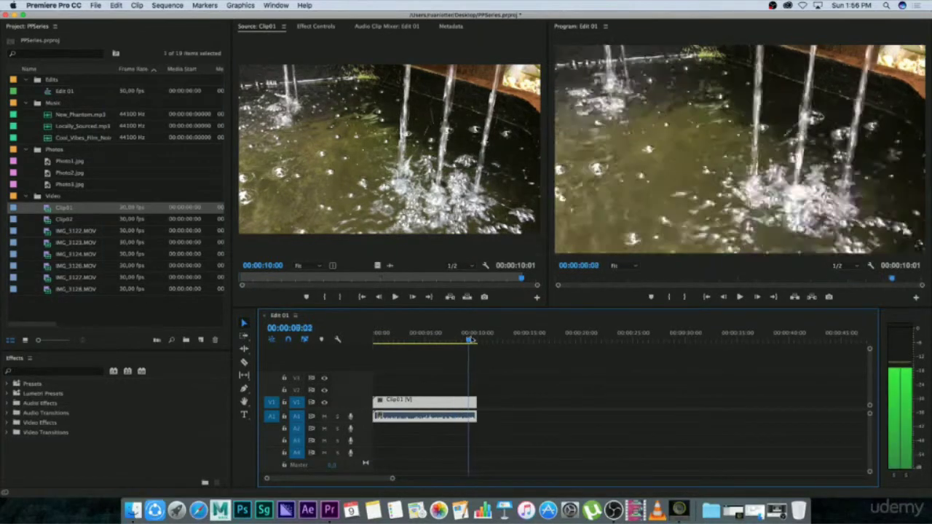
left_click_drag(513, 337, 533, 333)
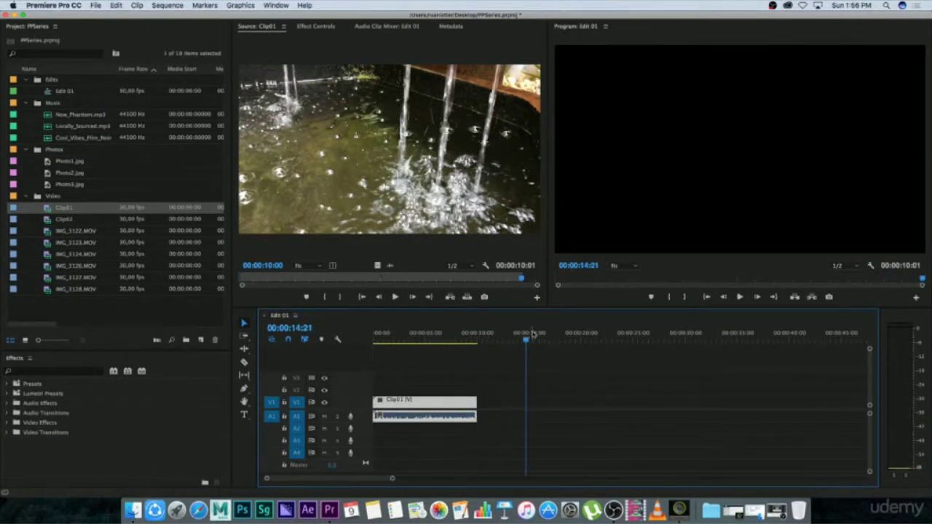
left_click(117, 5)
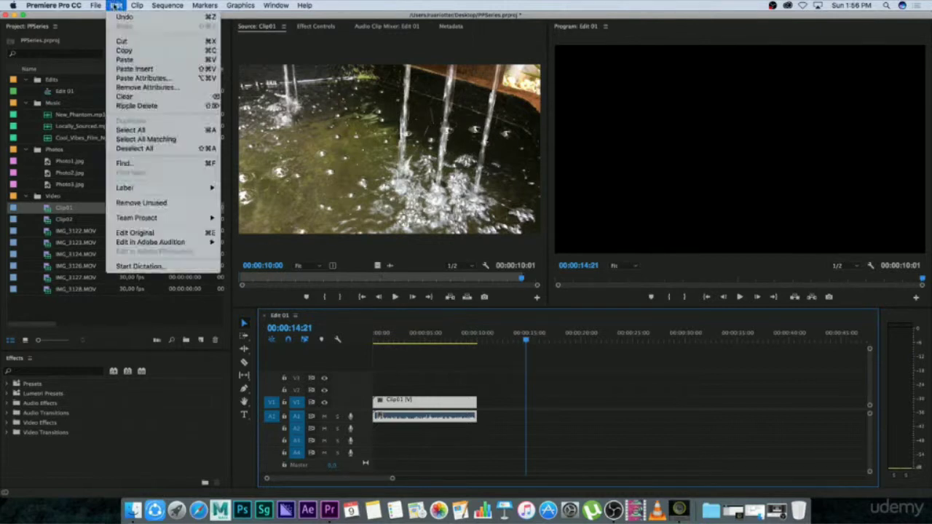
left_click(129, 59)
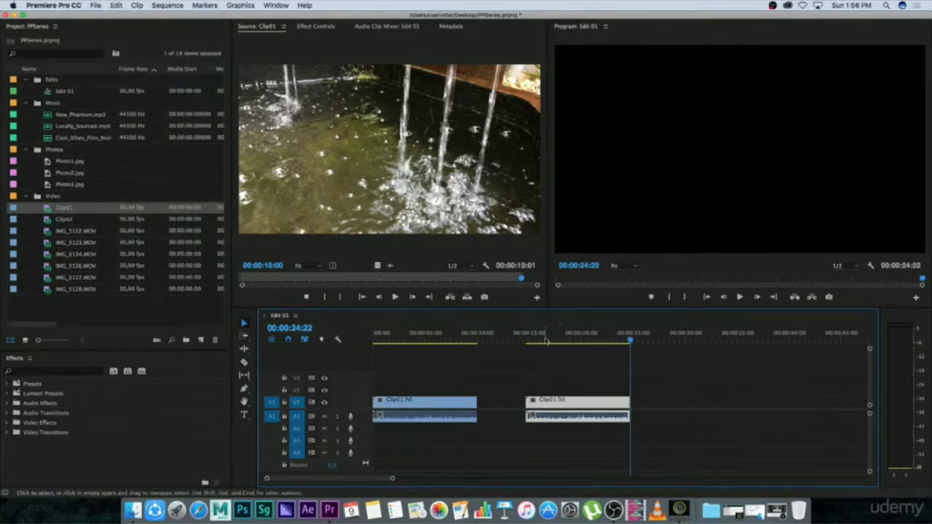
Delete the pasted copy of Clip01 from the sequence.
left_click(568, 337)
left_click(586, 400)
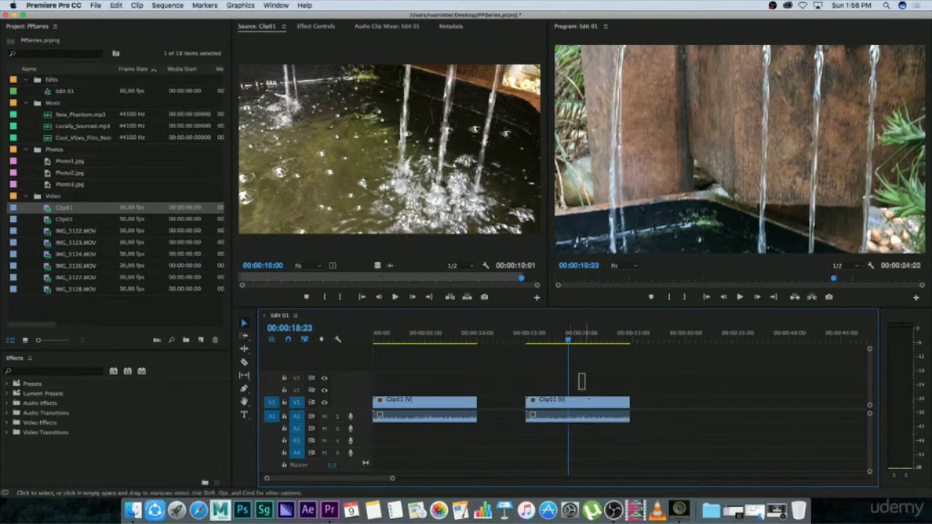
key("Delete")
Copy the remaining Clip01 and paste it at 00:00:16:06.
left_click(438, 337)
left_click_drag(474, 367, 476, 427)
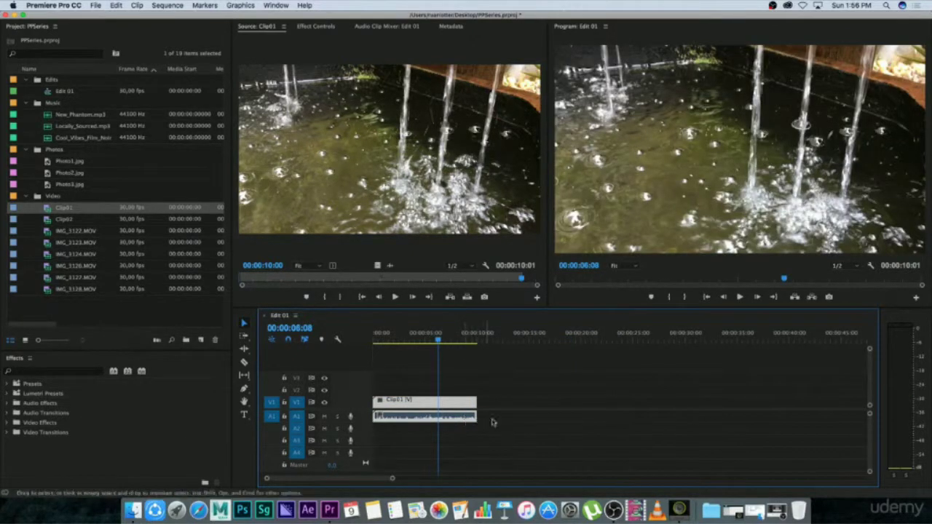
left_click(541, 337)
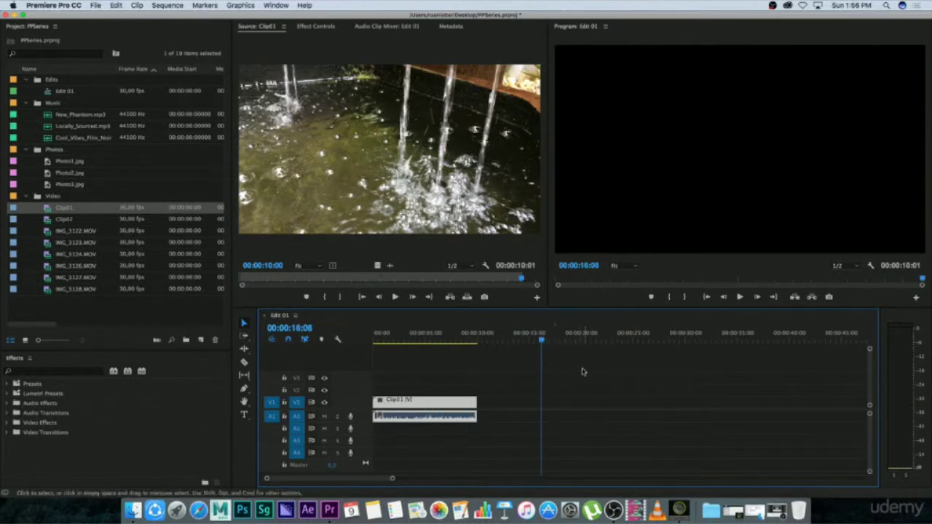
key("super+v")
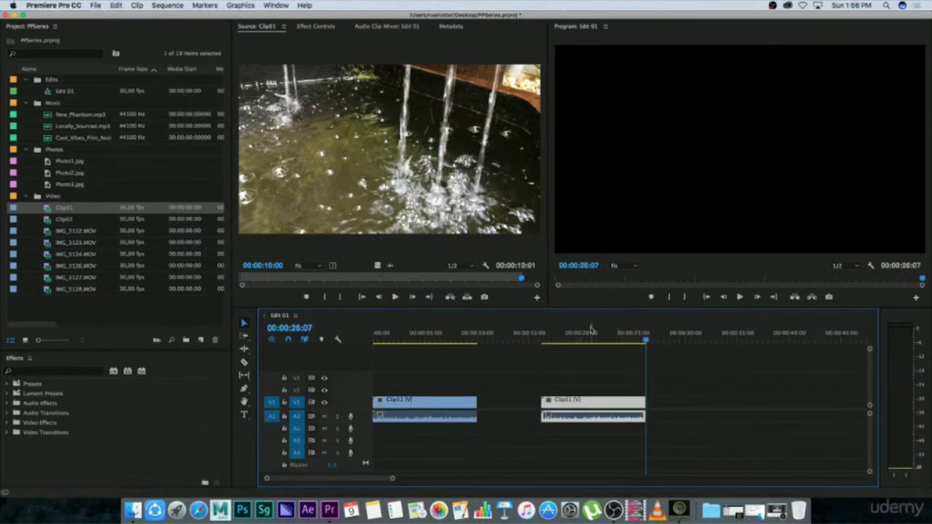
Delete the second Clip01, leaving only the one at the start of the sequence.
left_click(575, 337)
left_click_drag(624, 367, 579, 425)
key("Delete")
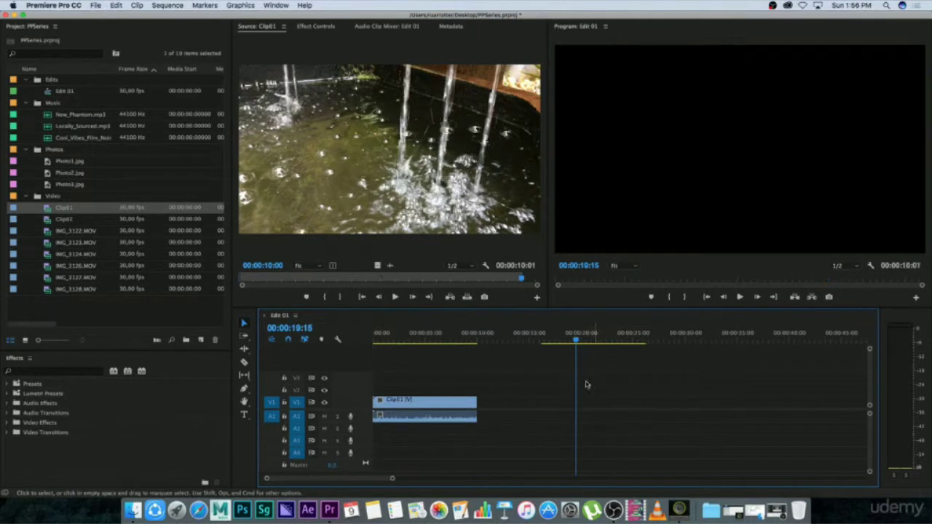
Place Clip02 directly after Clip01 and copy and paste both clips together at 00:00:25:04.
left_click_drag(49, 219, 480, 408)
left_click_drag(576, 339, 620, 340)
left_click_drag(530, 360, 438, 435)
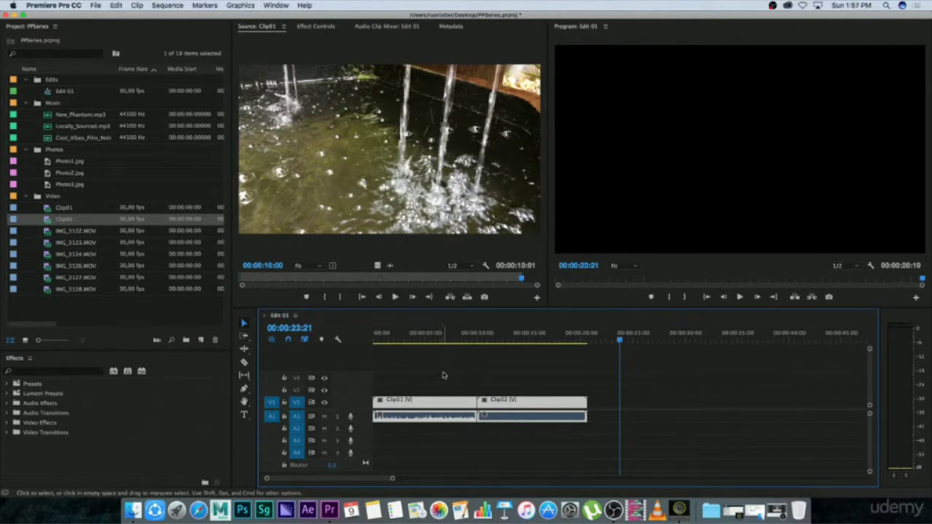
left_click(633, 340)
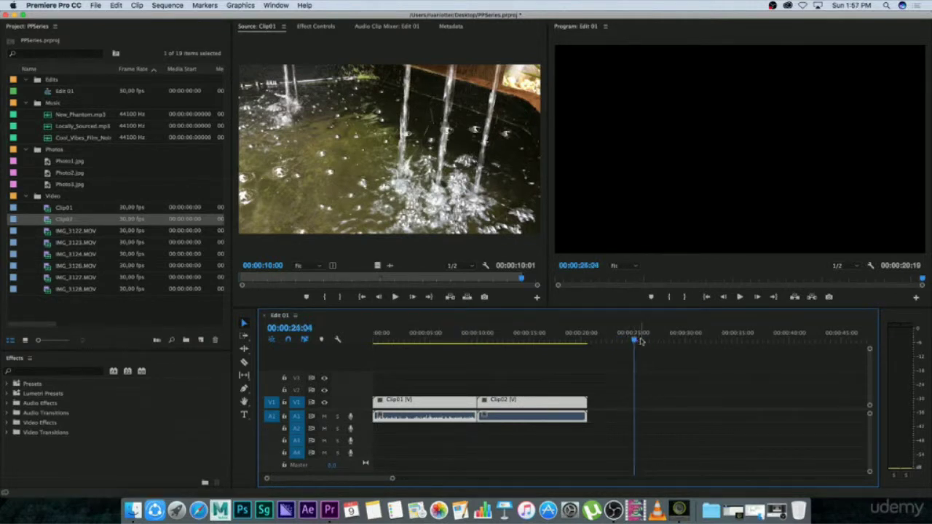
key("super+v")
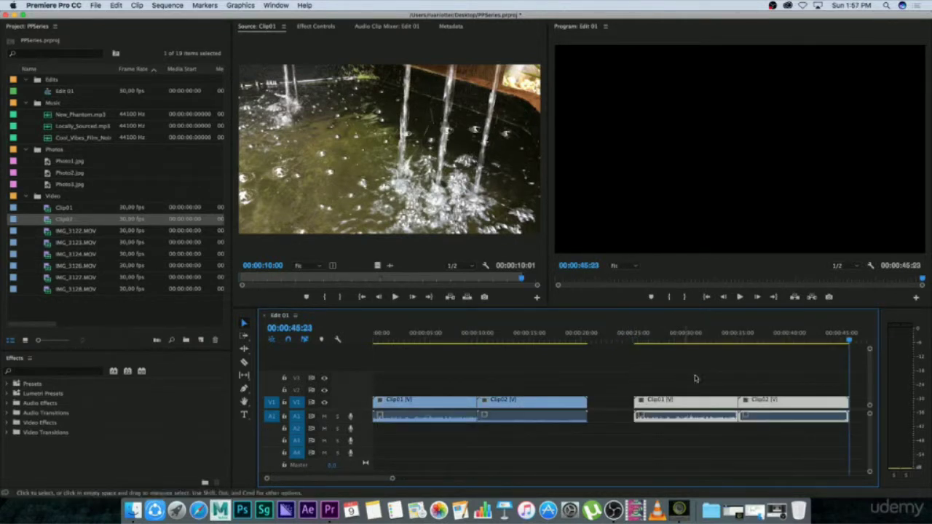
Delete the pasted pair of Clip01 and Clip02.
left_click_drag(651, 375, 740, 389)
key("Delete")
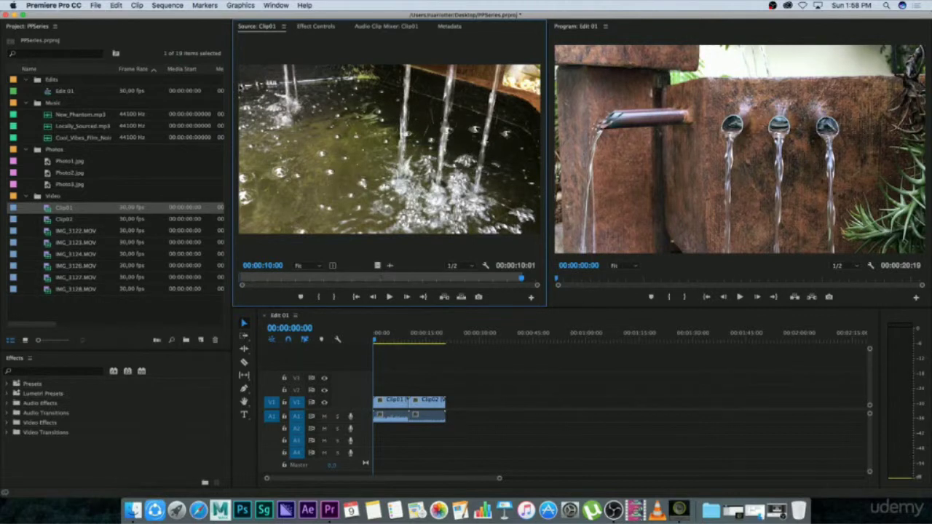
Place the Cool_Vibes_Film_Noire.mp3 music on audio track A2 at the start of the sequence.
left_click(85, 108)
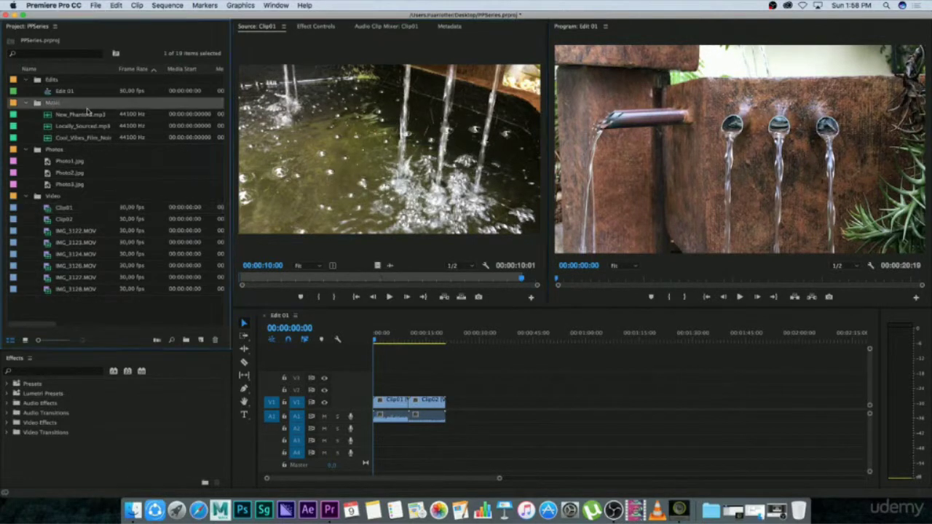
left_click_drag(48, 142, 379, 433)
left_click_drag(499, 477, 601, 474)
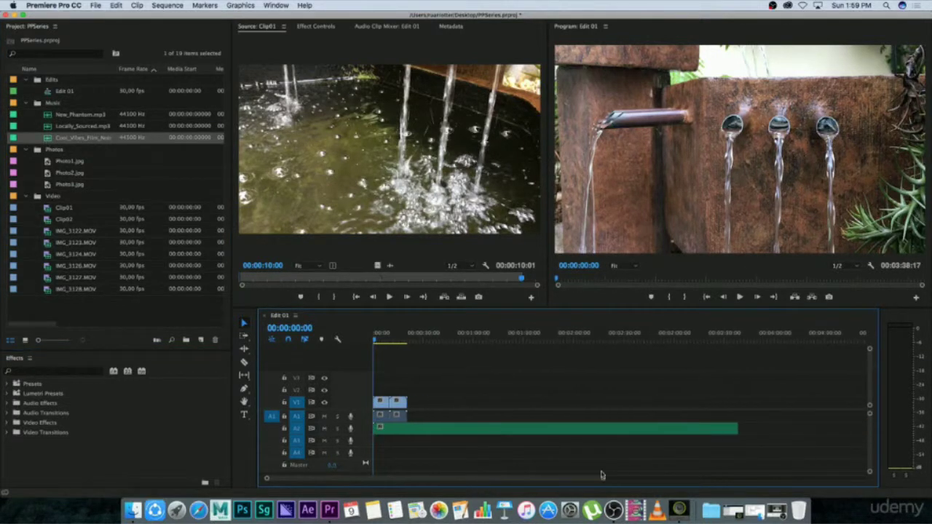
left_click(491, 433)
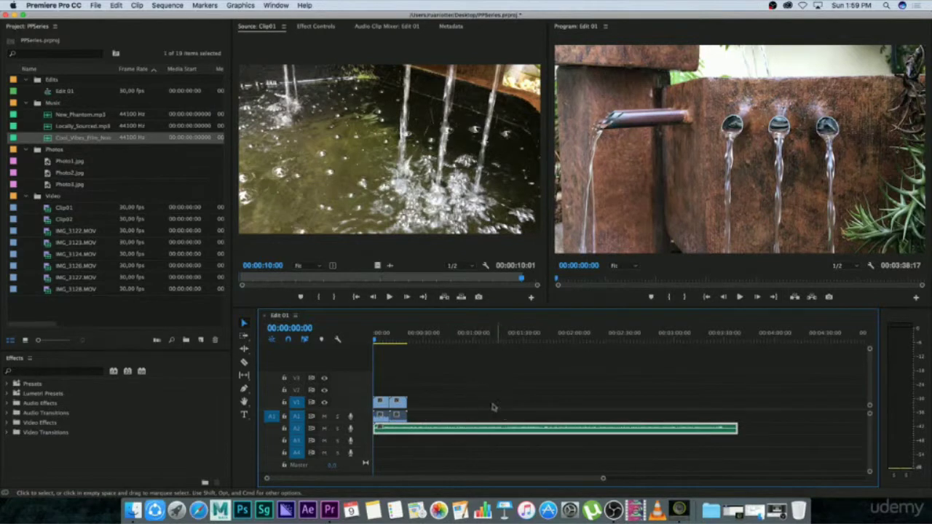
left_click_drag(436, 432, 453, 441)
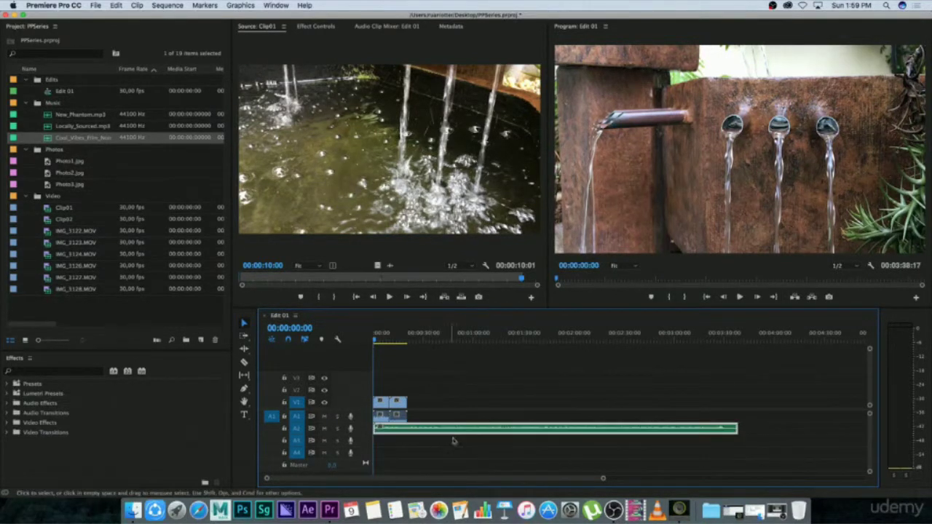
Load Cool_Vibes_Film_Noire.mp3 for source preview and listen to a part near its beginning.
double_click(49, 138)
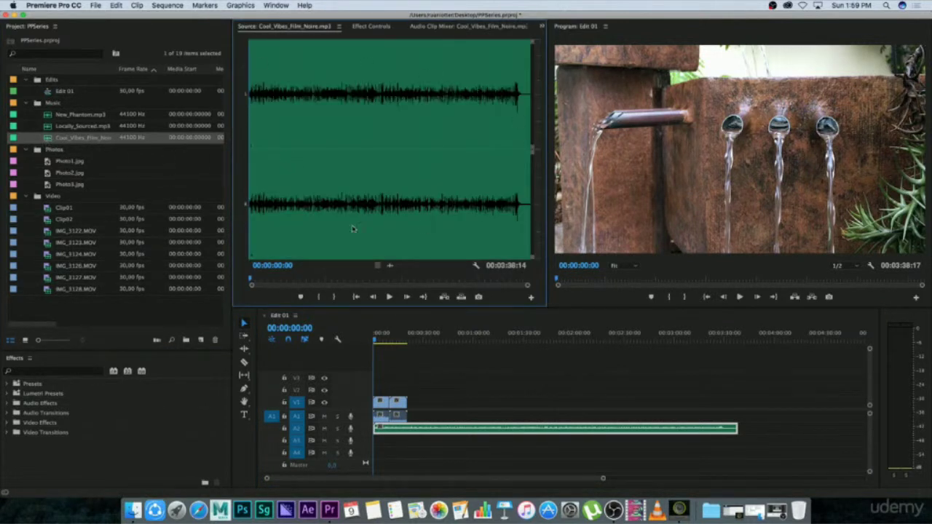
left_click_drag(253, 281, 265, 280)
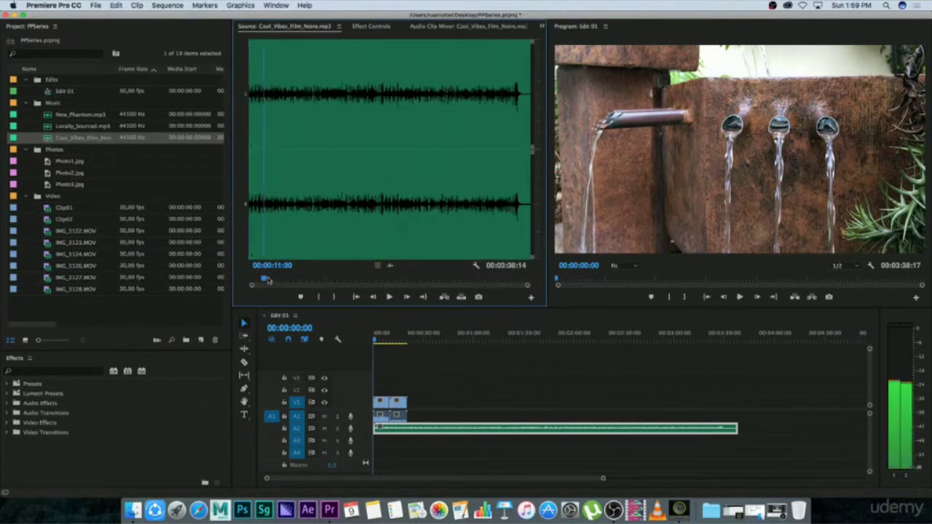
left_click(389, 297)
left_click(389, 298)
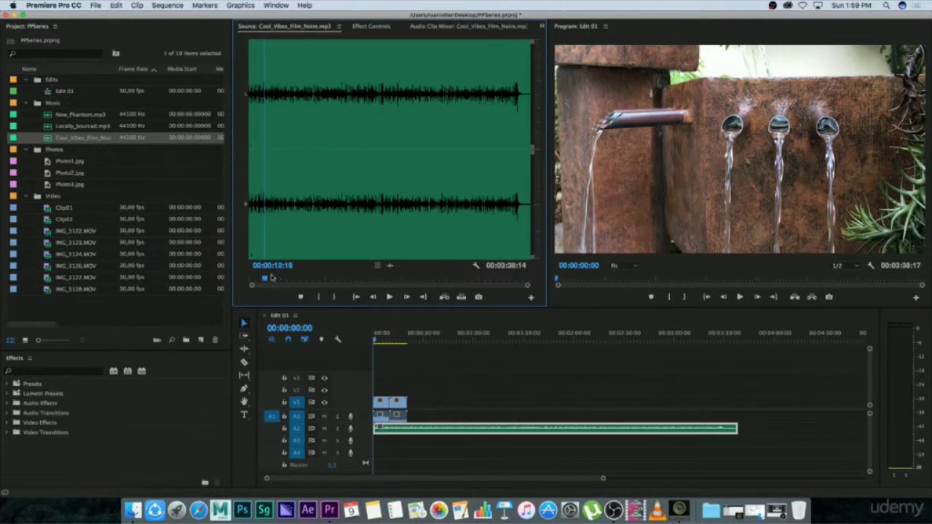
Mark a 00:00:53:16 section of the music ending at 00:02:35:03 and place it on A2 after the full-length track.
left_click_drag(265, 279, 447, 279)
key("i")
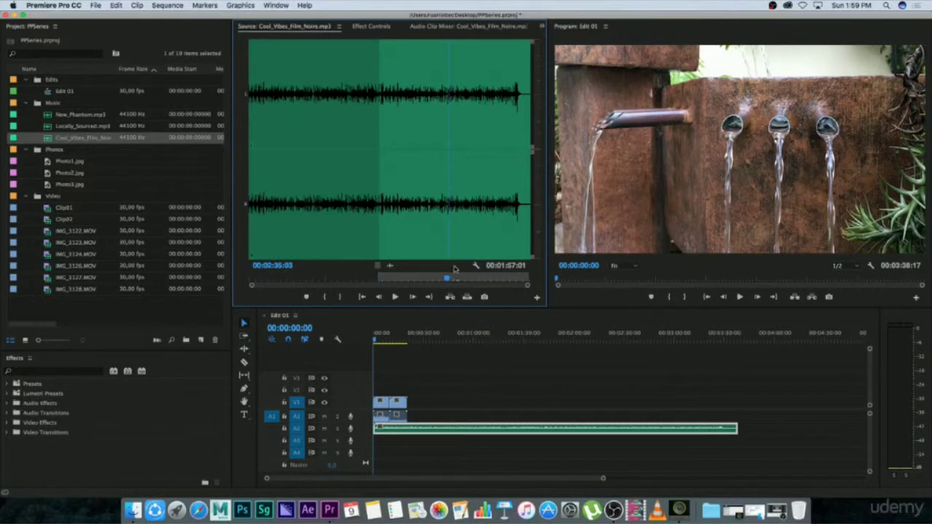
key("o")
left_click_drag(323, 190, 786, 435)
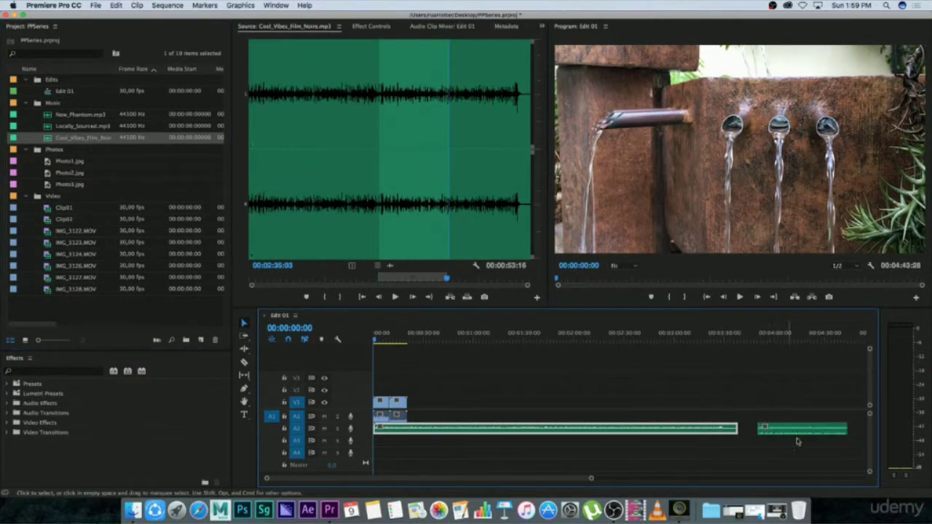
left_click(808, 427)
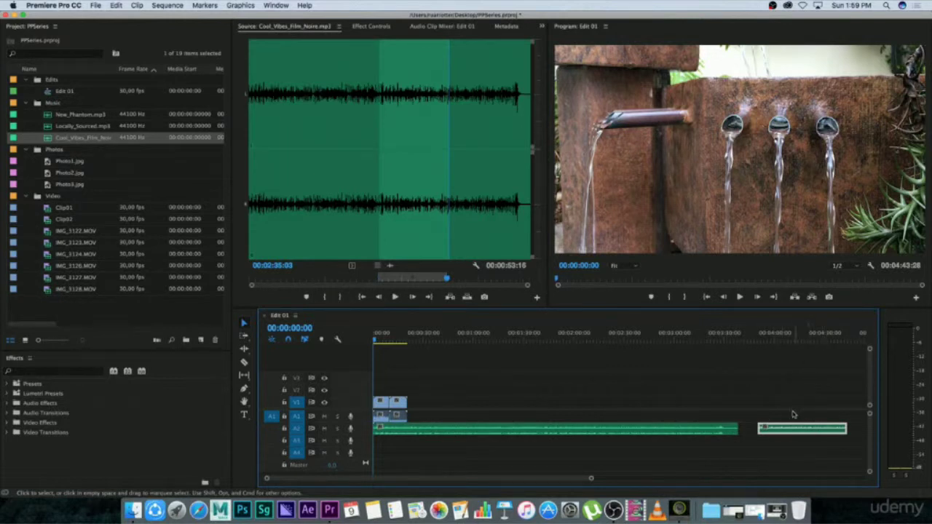
Delete the full-length music clip from A2 and move the short music section earlier.
left_click(683, 433)
key("Delete")
left_click_drag(772, 428, 569, 428)
left_click_drag(629, 428, 584, 428)
Lengthen the music section by extending its start and end outward, and shift it slightly along the timeline.
left_click_drag(513, 428, 397, 428)
left_click_drag(599, 428, 707, 428)
left_click_drag(421, 428, 471, 420)
Delete the music section and both video clips to empty the sequence.
left_click(499, 430)
key("Delete")
left_click_drag(429, 374, 374, 446)
key("Delete")
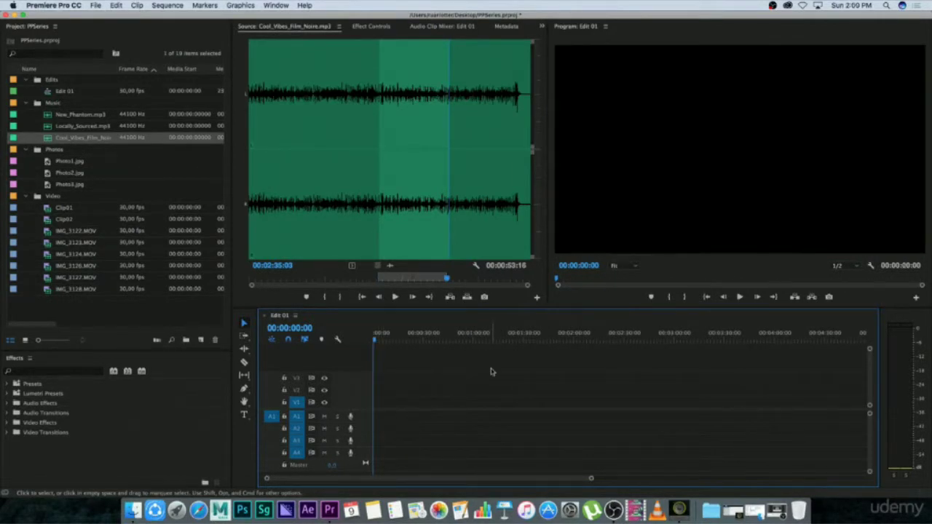